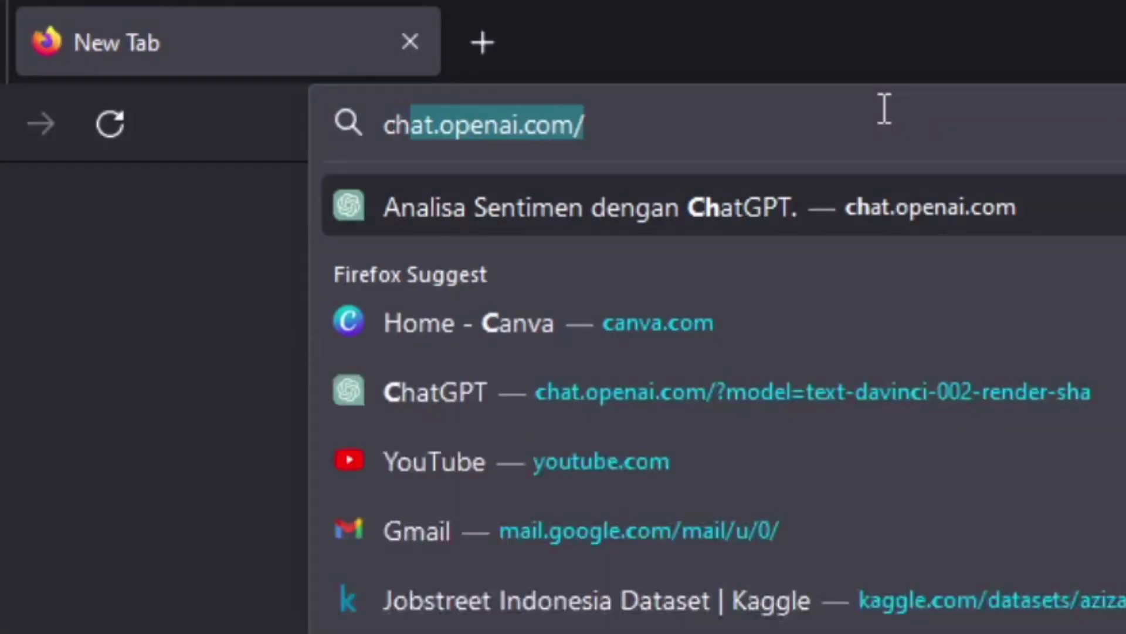
# Step: Open chat.openai.com and attach the file google maps MBK.xlsx to a new message
pyautogui.write('at')
pyautogui.press('Return')
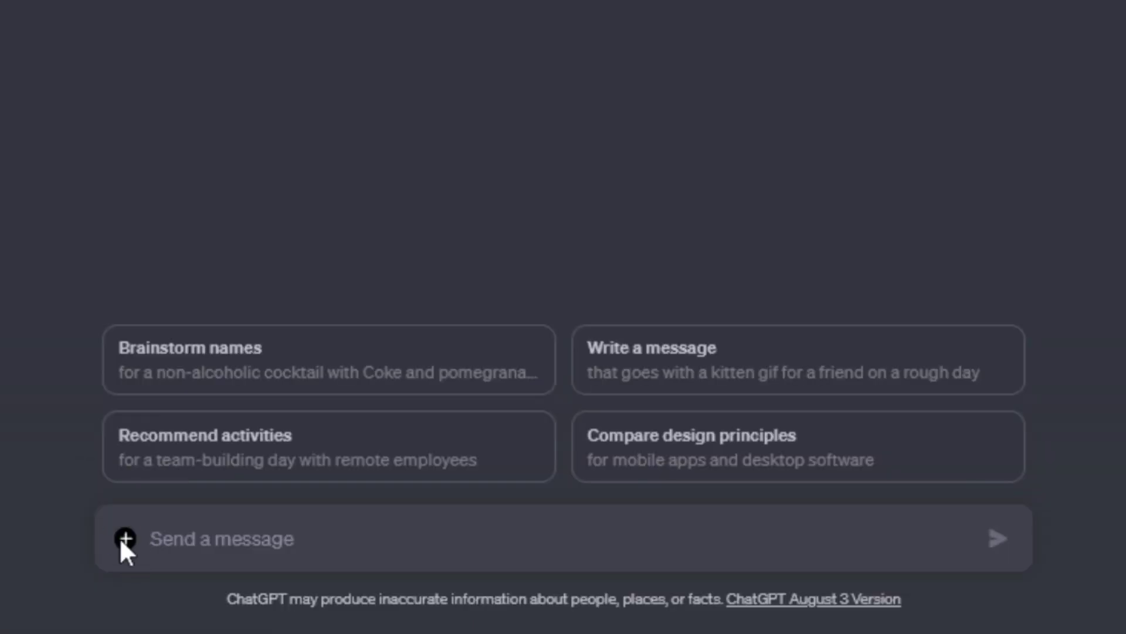
pyautogui.click(123, 539)
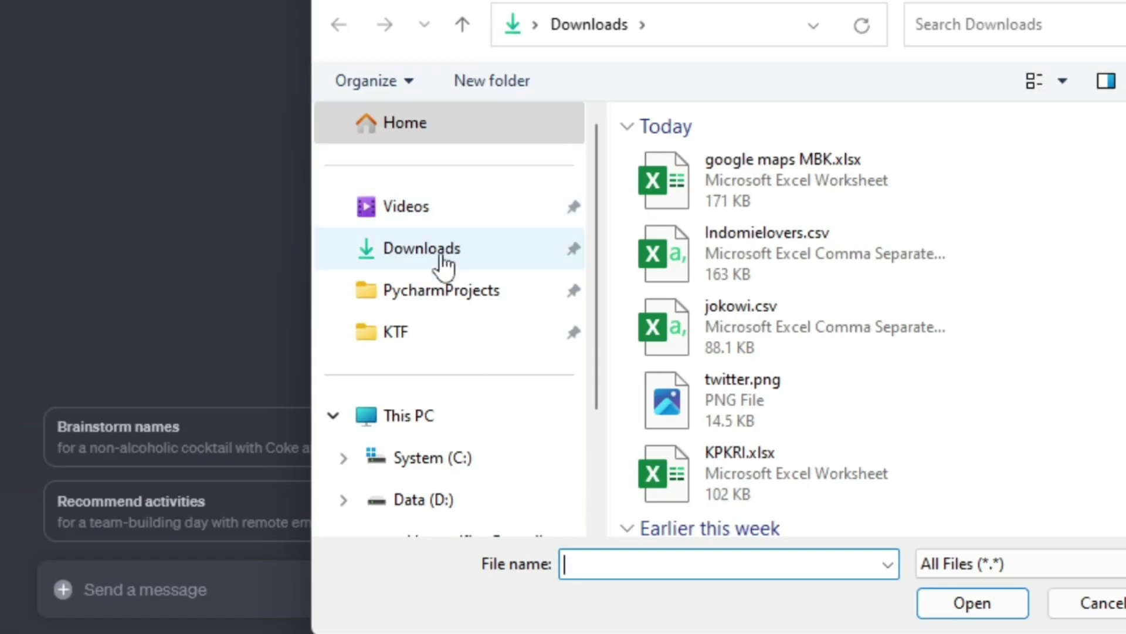
pyautogui.doubleClick(731, 167)
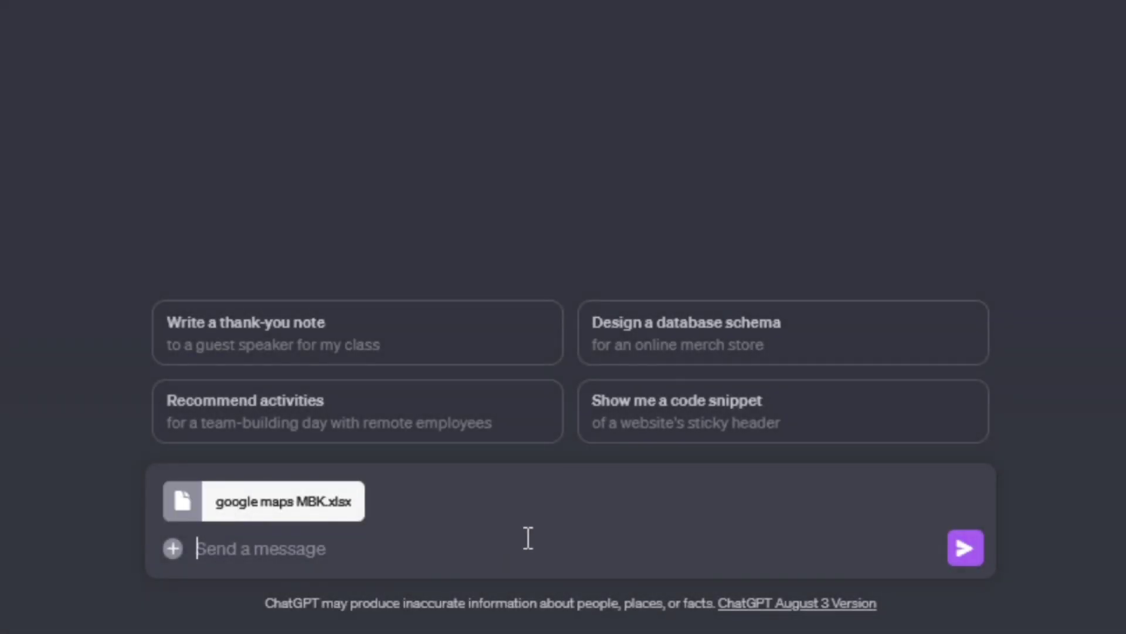
# Step: Send “Apakah kamu bisa membaca data ini? Tampilkan 5 data sebagai contoh. Berikan deskripsi masing-masing kolom” with the attached file
pyautogui.write('Apakah kamu bisa membaca data ini? Tampilkan 5 data sebagai contoh. Berikan deskripsi masing-masing kolom')
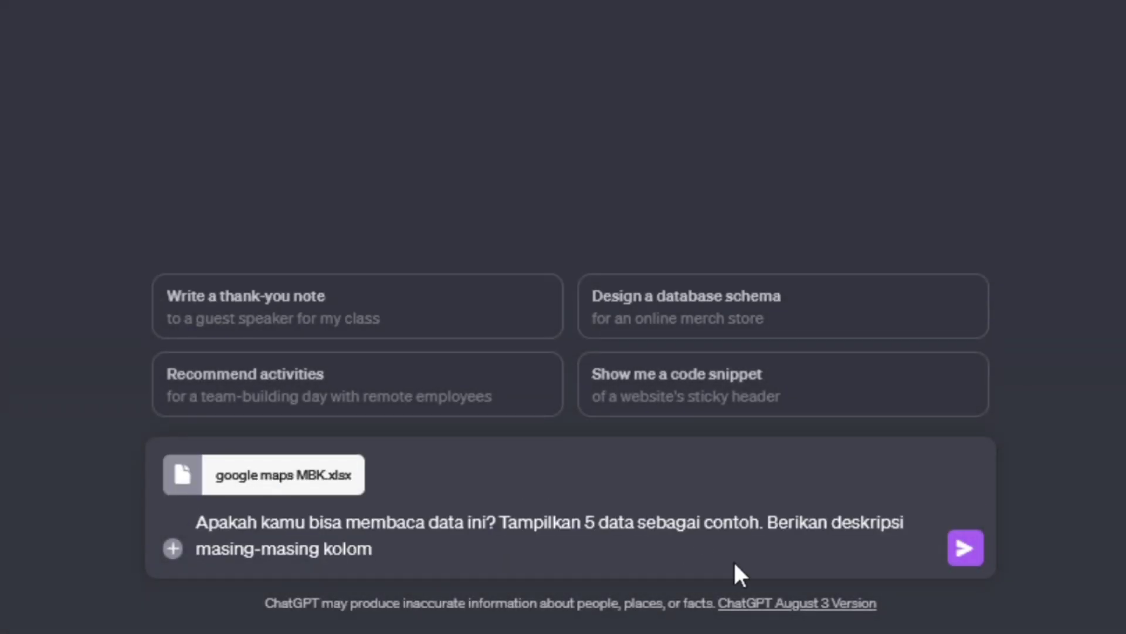
pyautogui.click(966, 550)
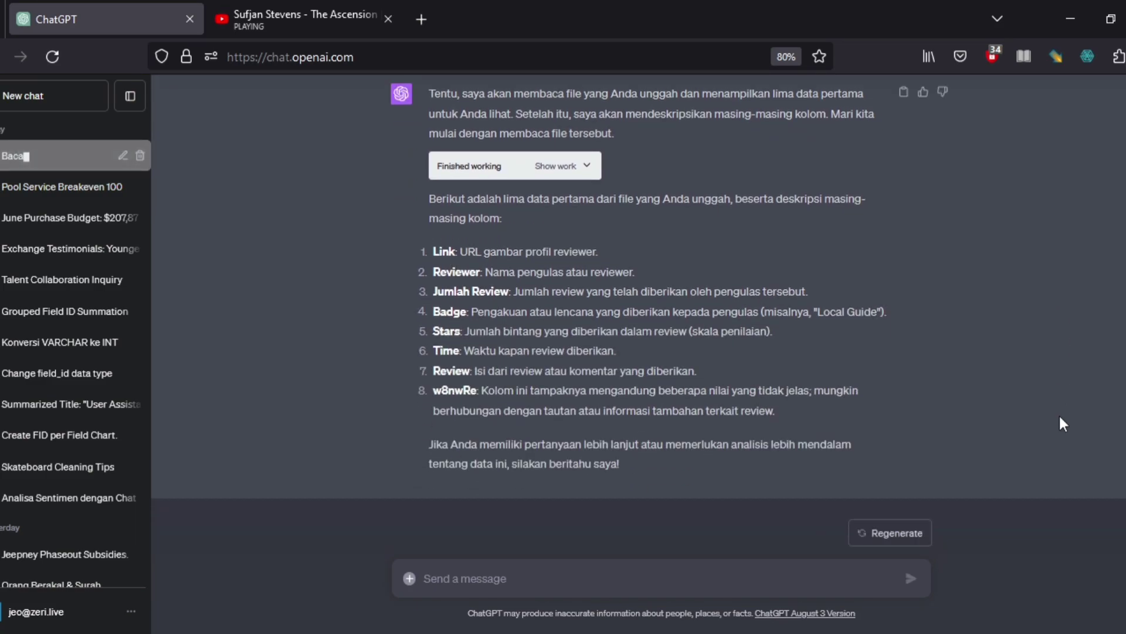
# Step: Show the reply's work and examine the Python code and the five sample rows in its result table
pyautogui.click(570, 167)
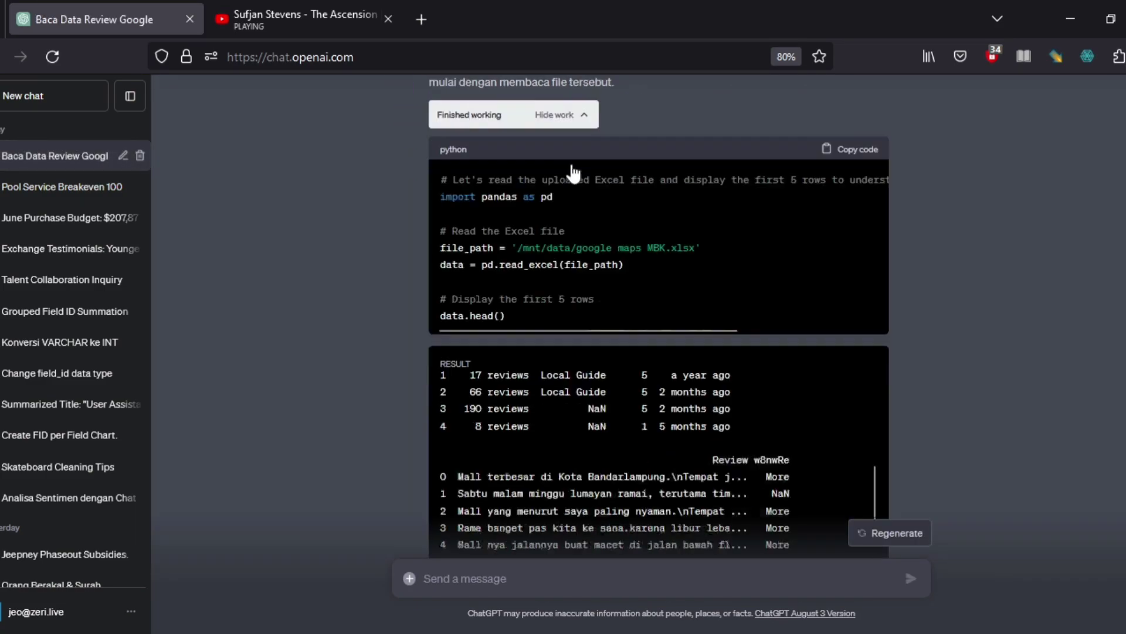
pyautogui.scroll(10, 573, 167)
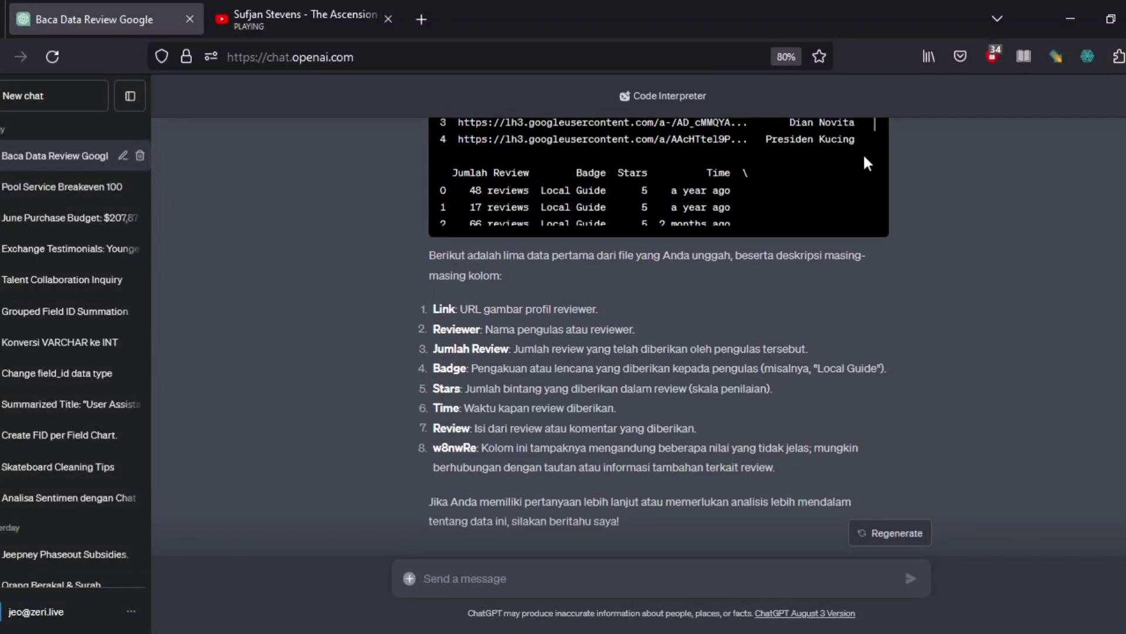
pyautogui.scroll(1, 871, 153)
pyautogui.moveTo(682, 379); pyautogui.dragTo(860, 325)
pyautogui.click(833, 324)
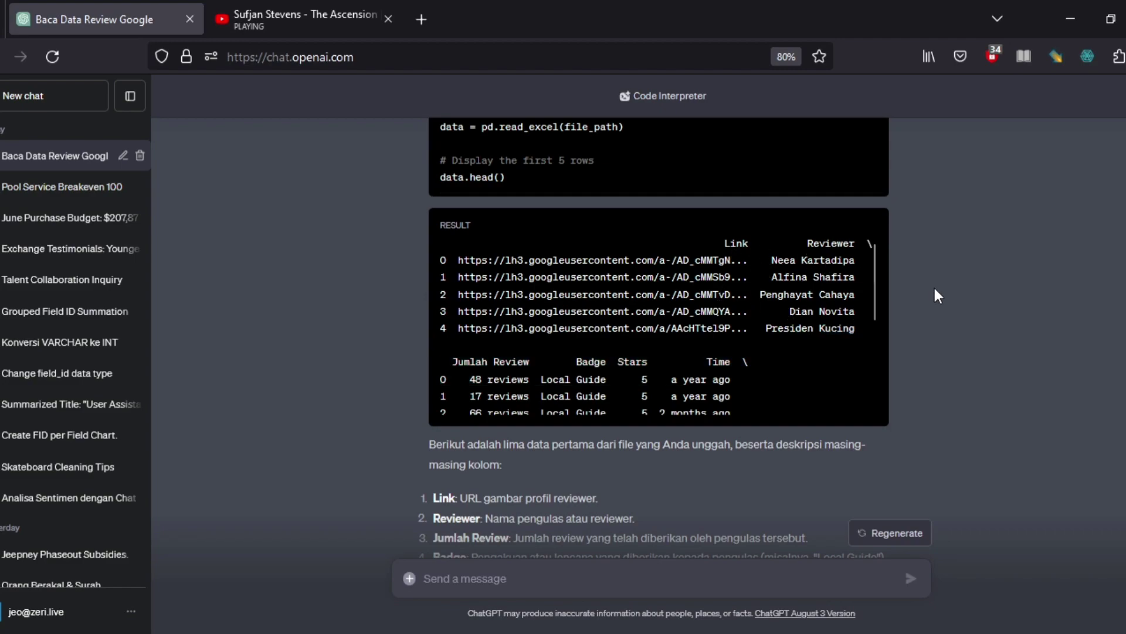
pyautogui.moveTo(875, 270); pyautogui.dragTo(885, 361)
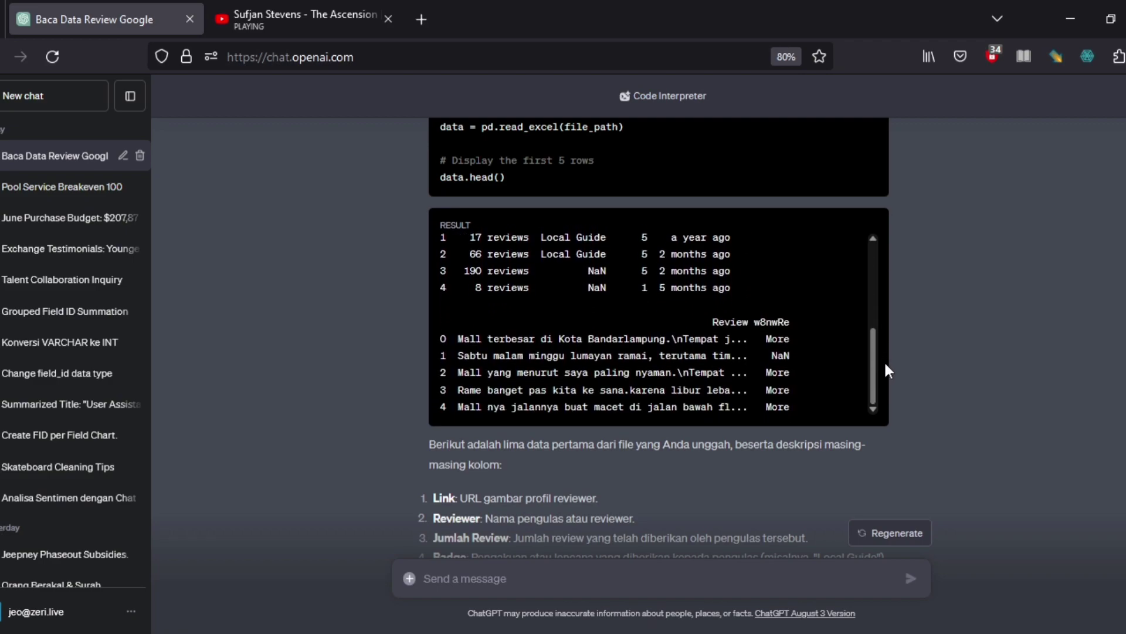
pyautogui.scroll(-5, 1005, 354)
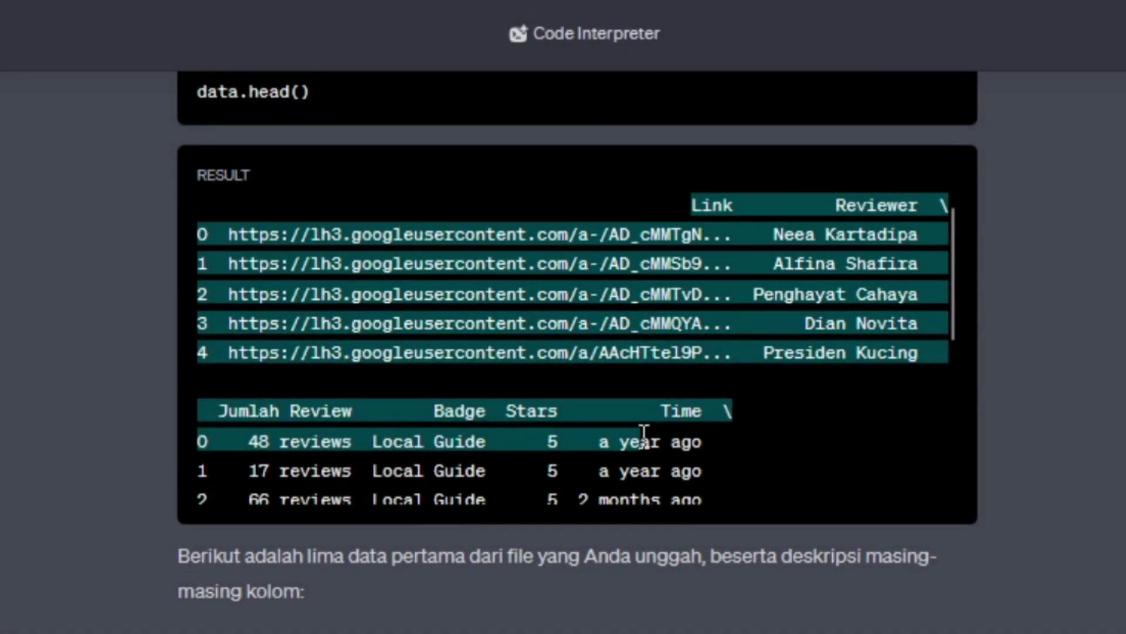
# Step: Examine the Time column values in the first result table
pyautogui.doubleClick(643, 440)
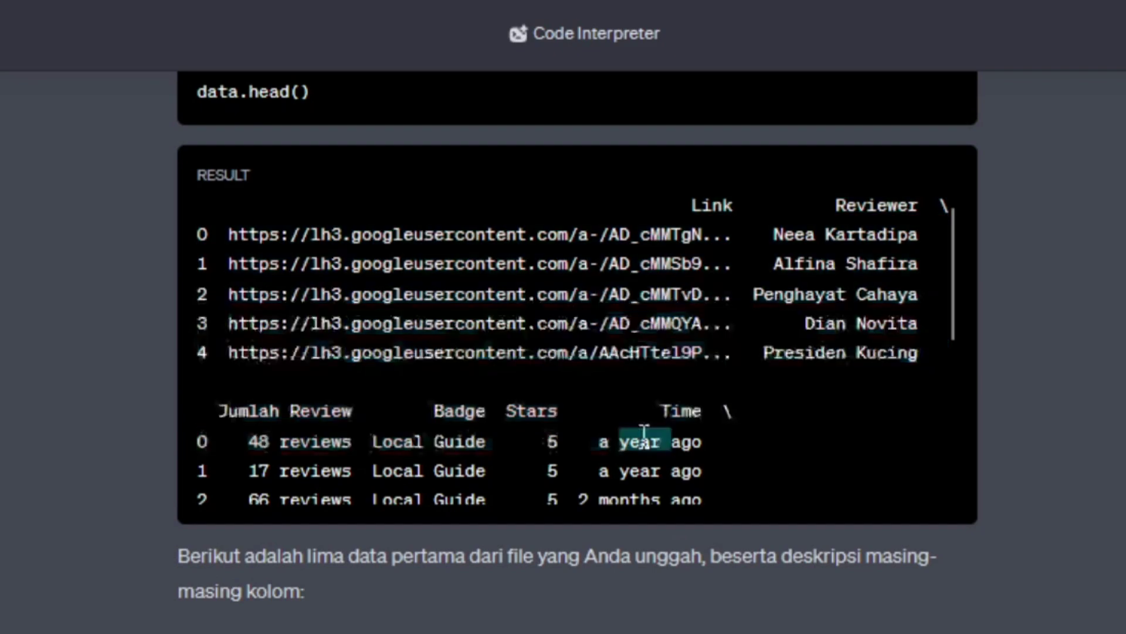
pyautogui.scroll(-2, 644, 434)
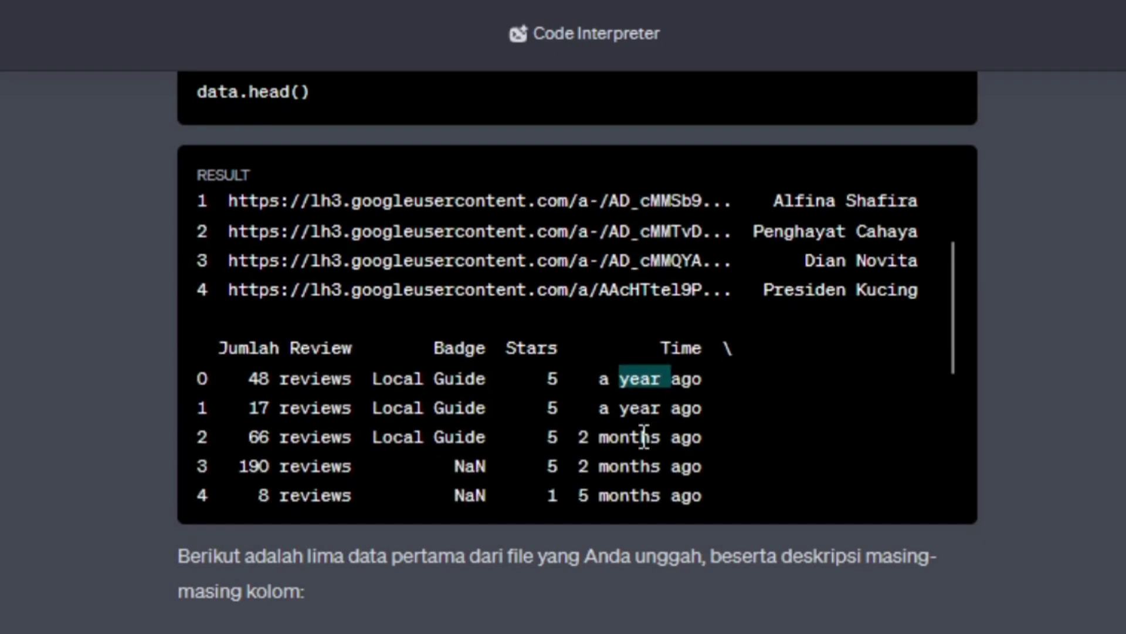
pyautogui.click(660, 343)
pyautogui.moveTo(660, 343); pyautogui.dragTo(756, 475)
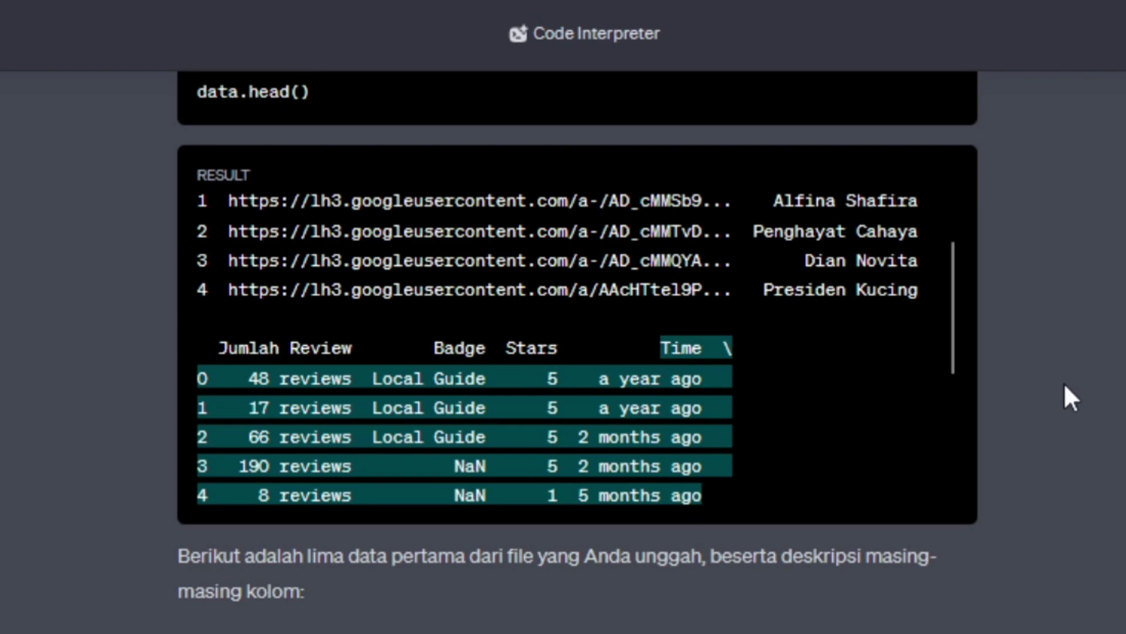
# Step: Send the request “Ubah format kolom “Time” menjadi Bulan dan Tahun, kurangi dari bulan Agustus tahun 2023”
pyautogui.scroll(-2, 1065, 382)
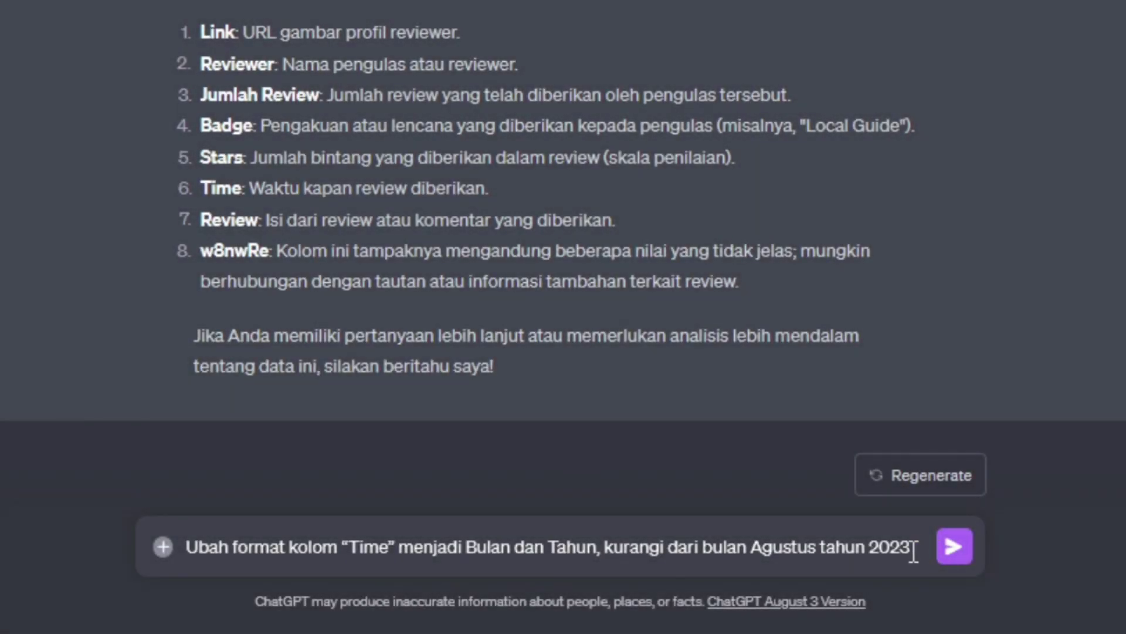
pyautogui.click(960, 556)
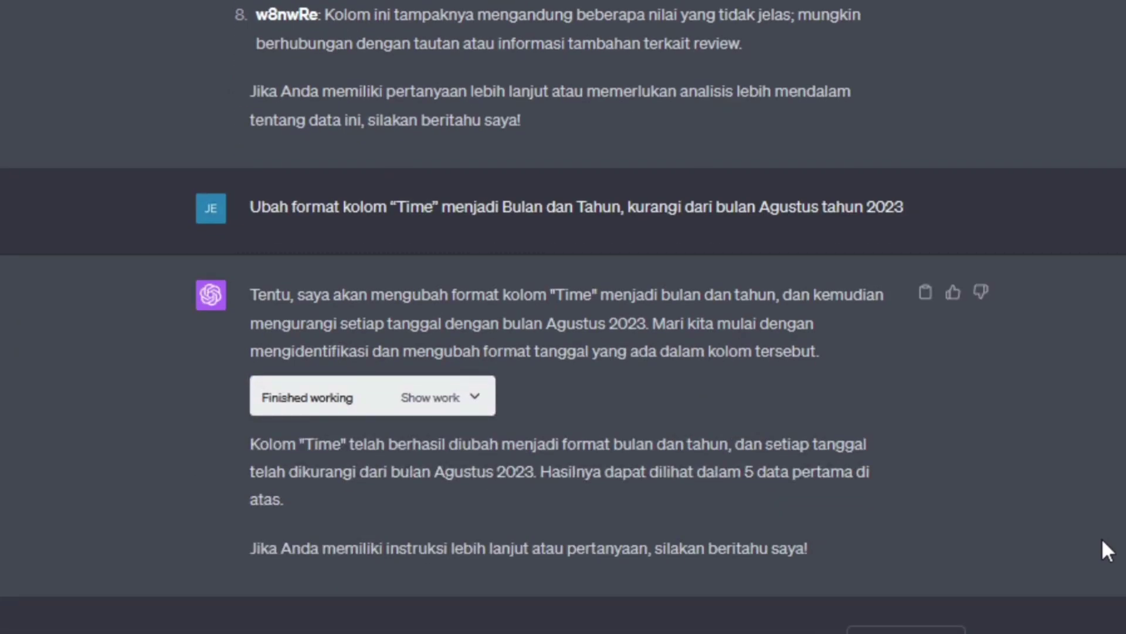
# Step: Show the work for the date conversion and check the reformatted Time column in its result table
pyautogui.click(446, 399)
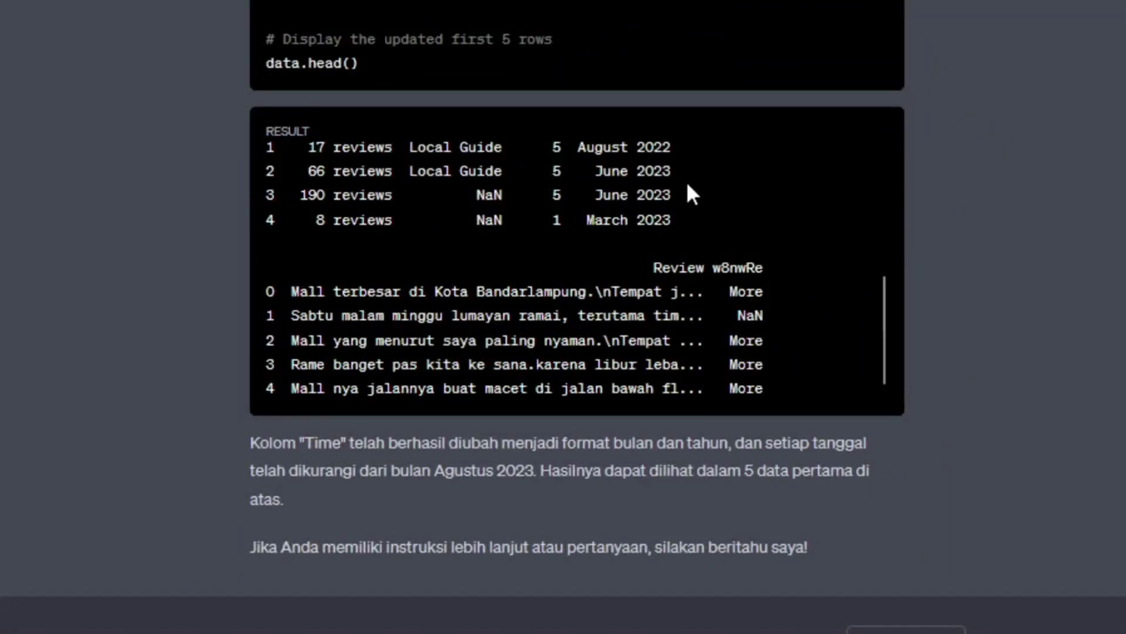
pyautogui.scroll(3, 688, 185)
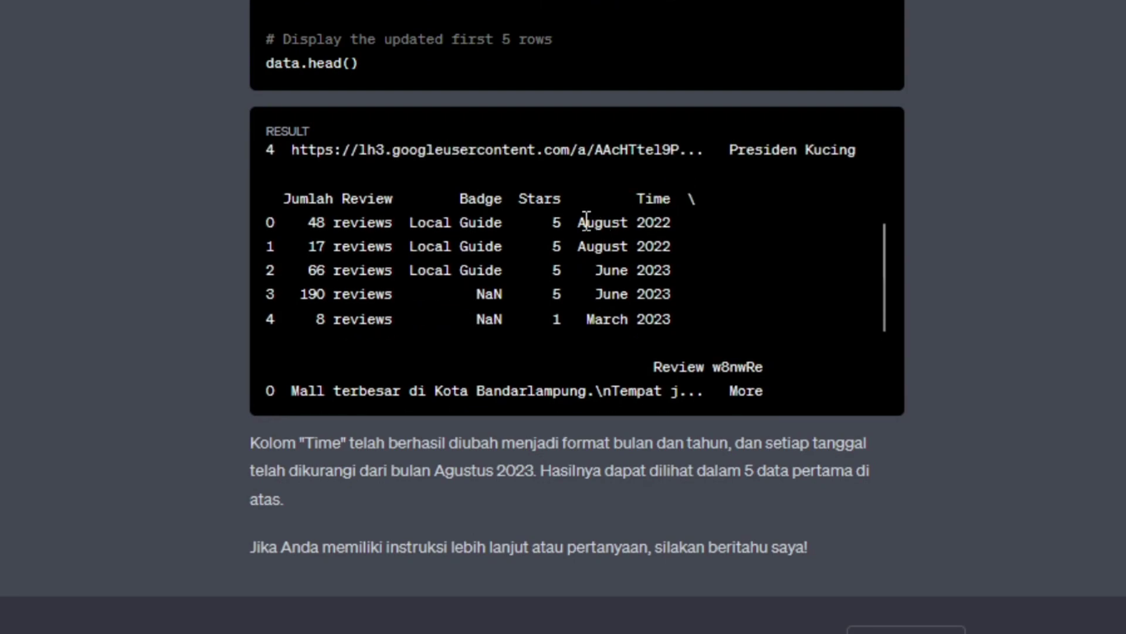
pyautogui.moveTo(584, 223); pyautogui.dragTo(677, 314)
pyautogui.click(1026, 294)
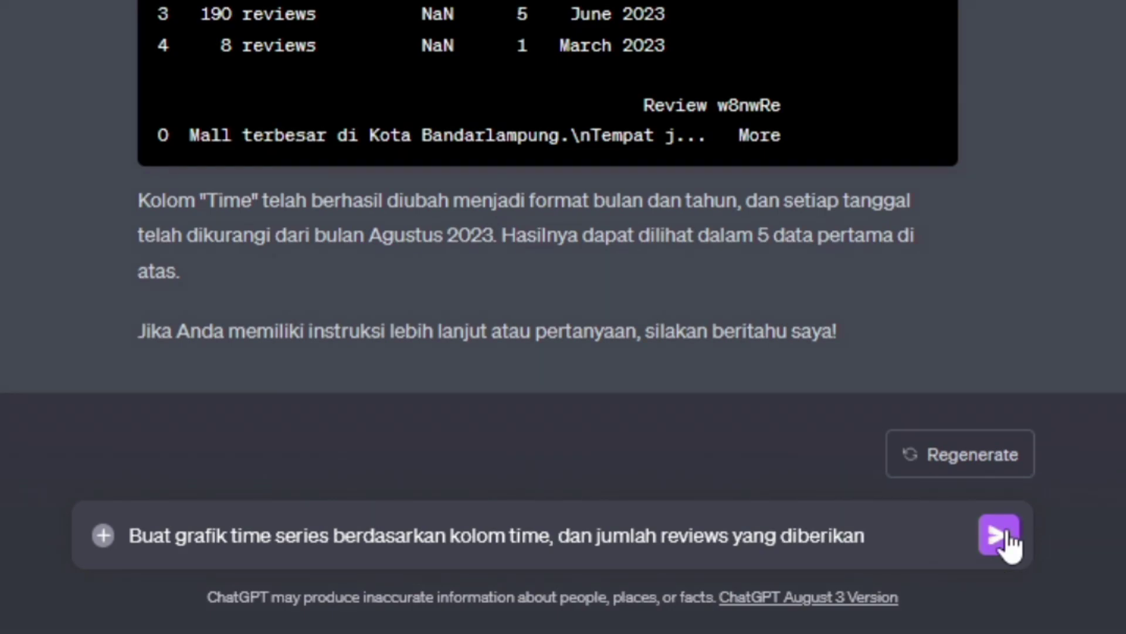
# Step: Send “Buat grafik time series berdasarkan kolom time, dan jumlah reviews yang diberikan” and view the resulting chart
pyautogui.click(999, 535)
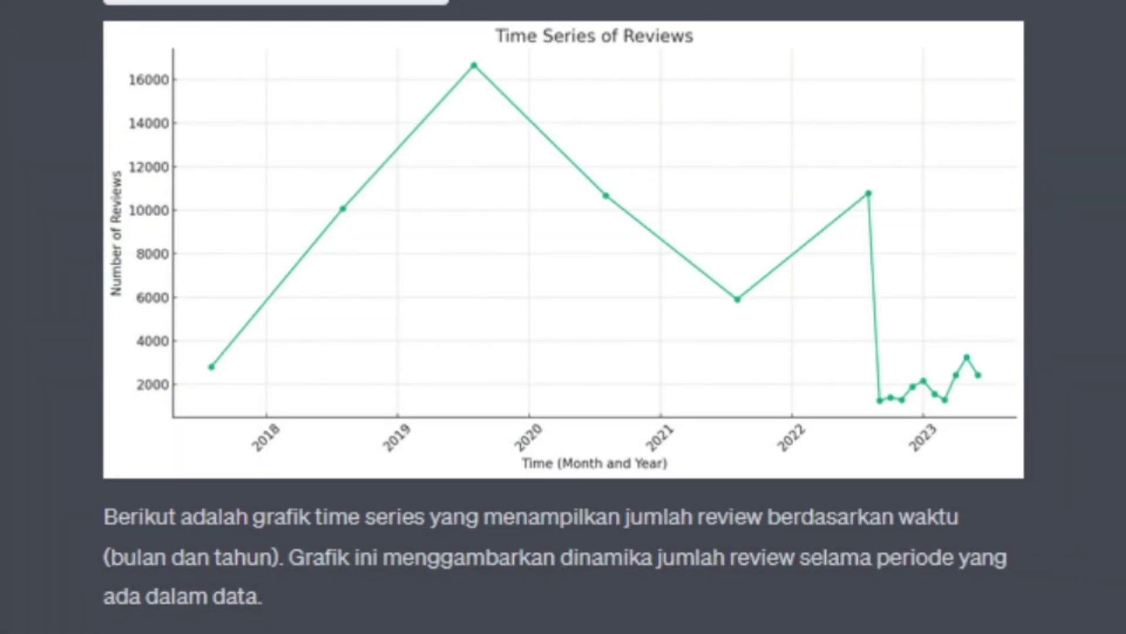
pyautogui.scroll(1, 564, 316)
pyautogui.scroll(-1, 563, 316)
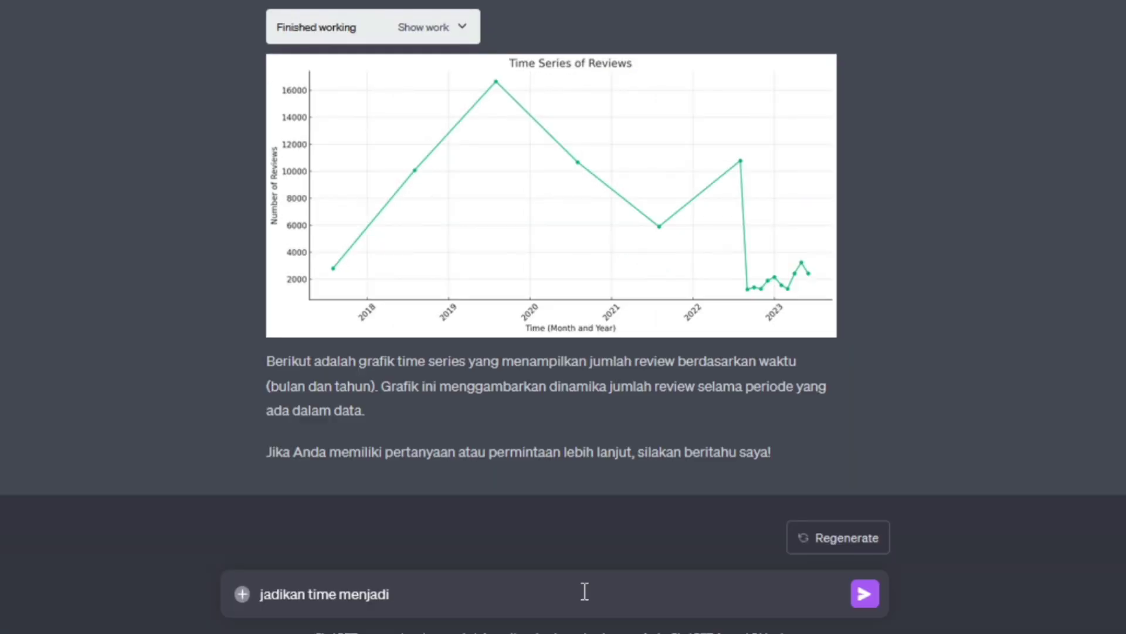
# Step: Ask for the chart's time axis in years by sending “jadikan grafik time menjadi satuan Tahun”
pyautogui.write('Tahun')
pyautogui.write('grafik')
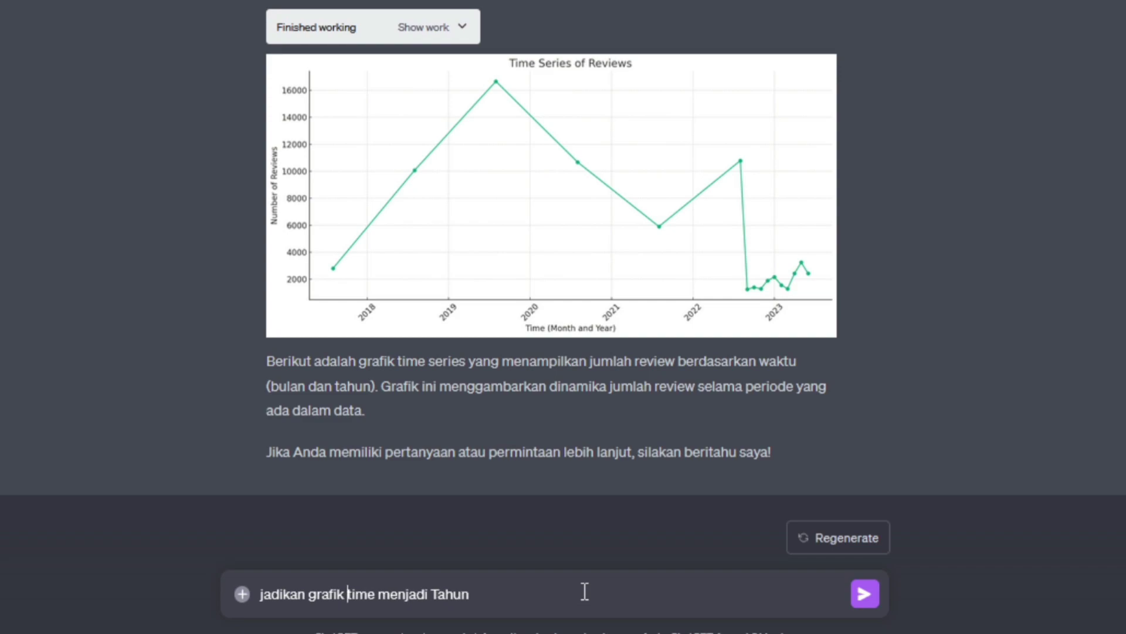
pyautogui.press('End')
pyautogui.press('Left')
pyautogui.press('Left')
pyautogui.press('Left')
pyautogui.press('Left')
pyautogui.press('Left')
pyautogui.write('satuan')
pyautogui.press('Return')
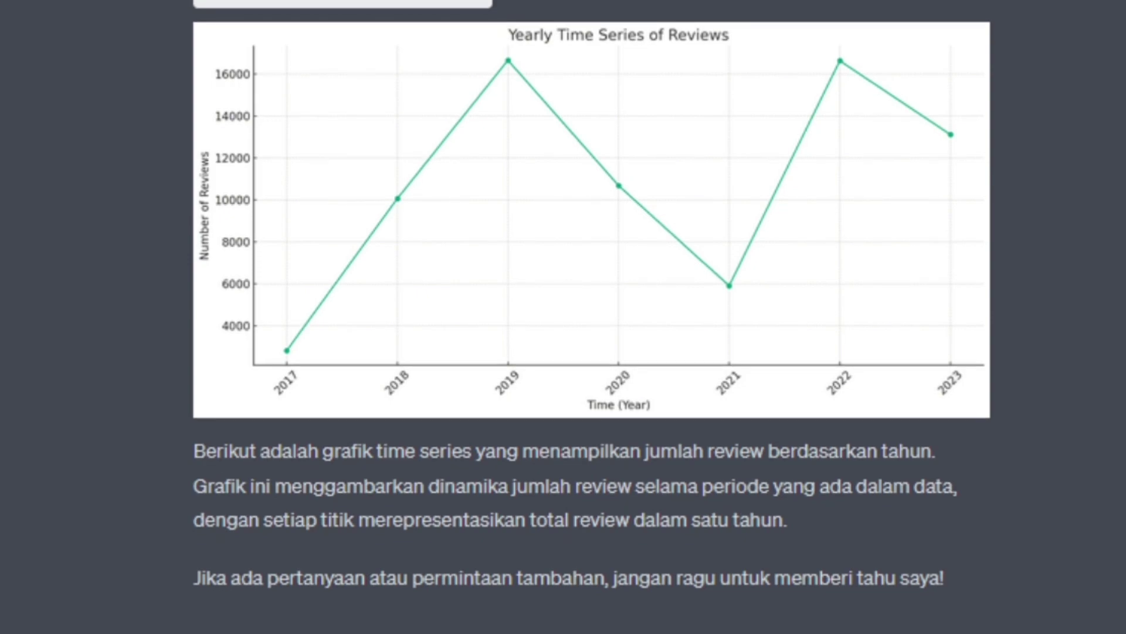
# Step: Request a word cloud of the reviews by sending “buat wordcloud berdasarkan kolom review”
pyautogui.scroll(2, 591, 322)
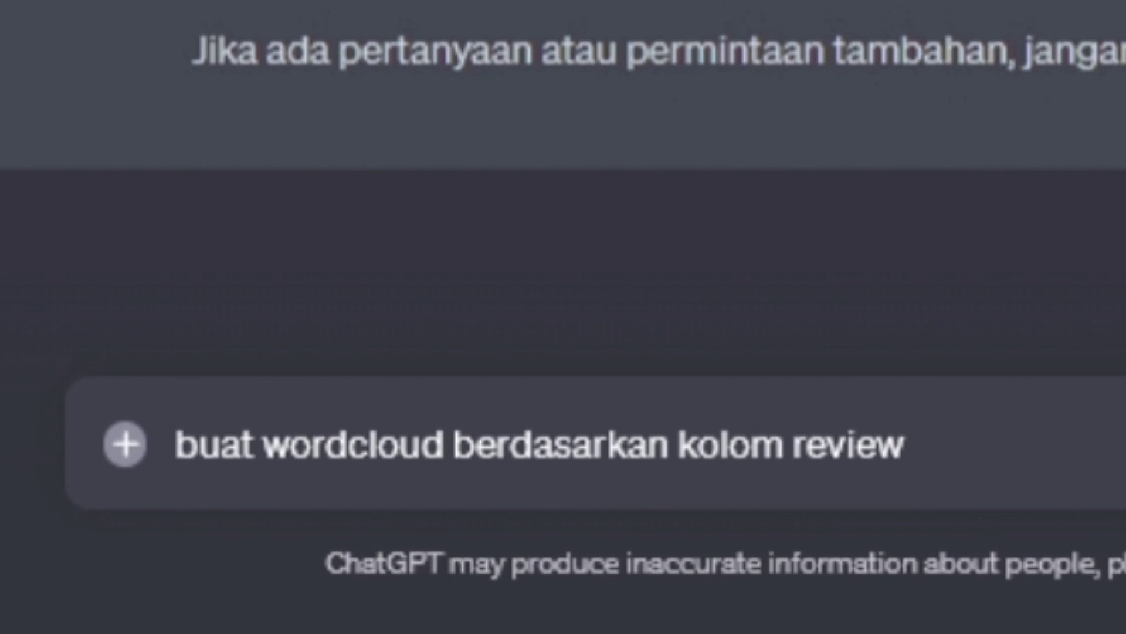
pyautogui.press('Return')
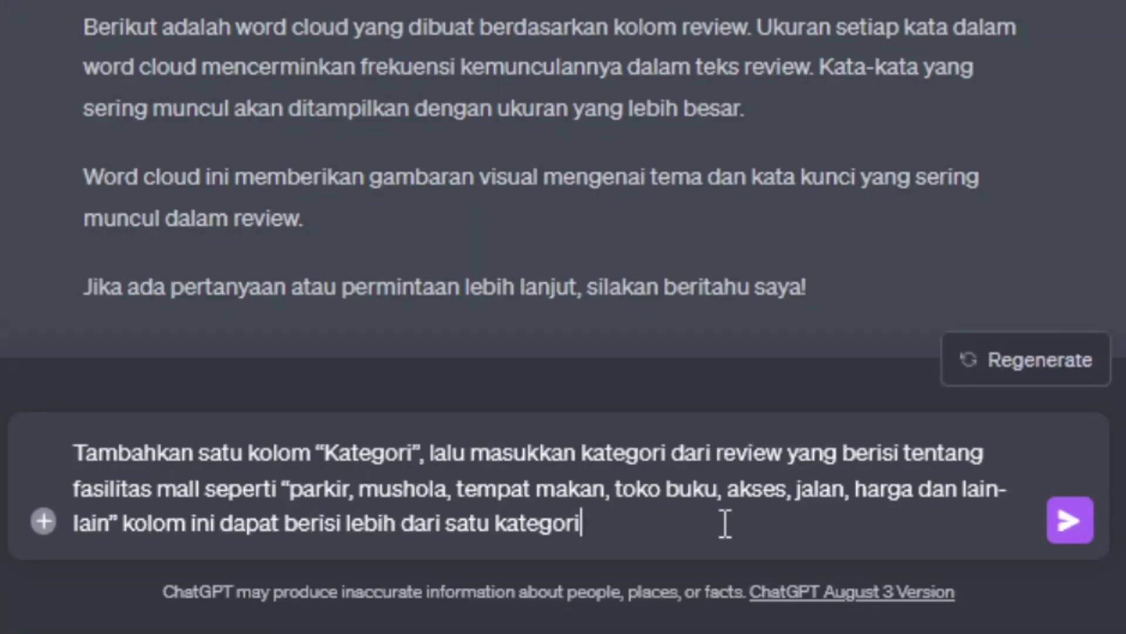
# Step: Ask for a “Kategori” column tagging reviews by parkir, mushola, tempat makan, toko buku, akses, jalan, harga and others, multiple allowed, with 5 sample rows
pyautogui.write('. jika sudah tun')
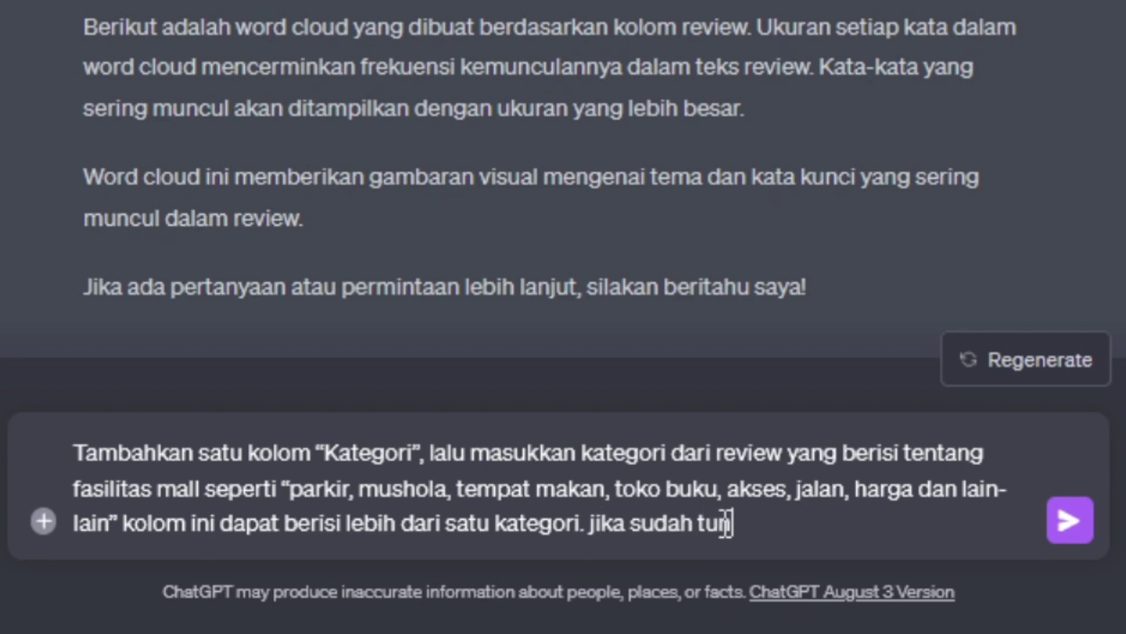
pyautogui.write('jukkan 5 data ')
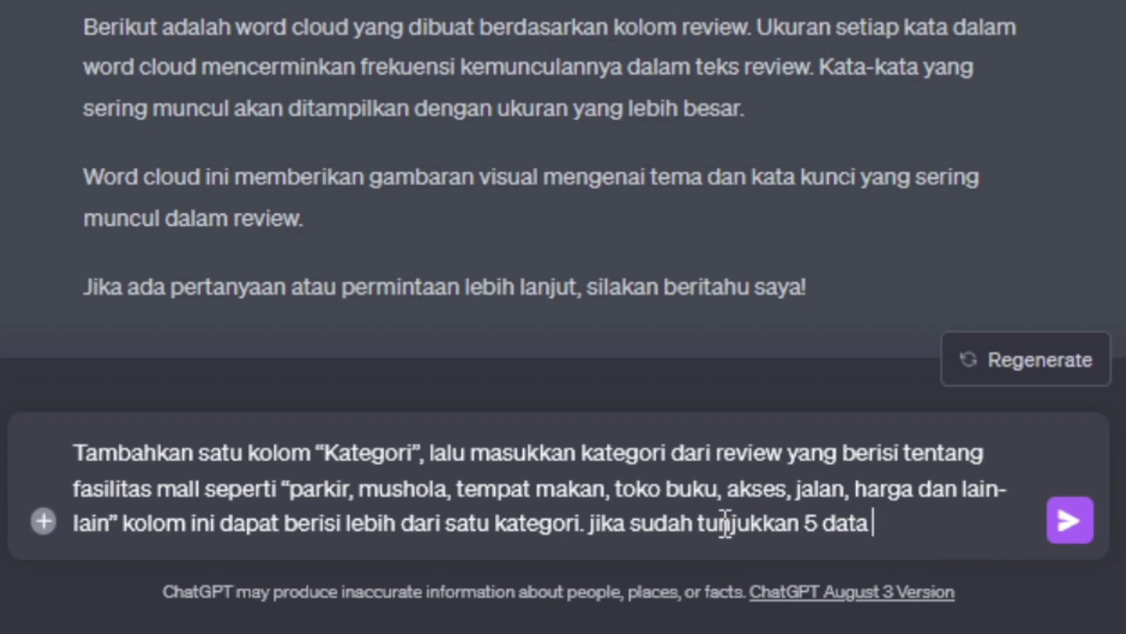
pyautogui.write('sebagai contoh')
pyautogui.press('Return')
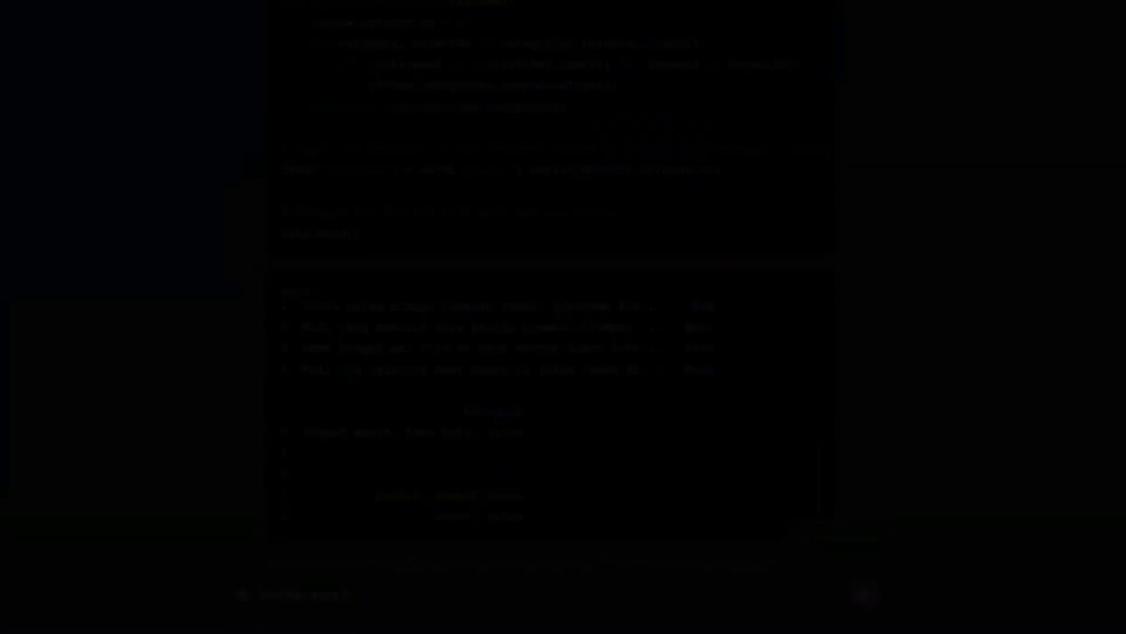
# Step: Examine the new Kategori column in the result table and the keyword lists in the code that assigns the categories
pyautogui.scroll(-3, 556, 316)
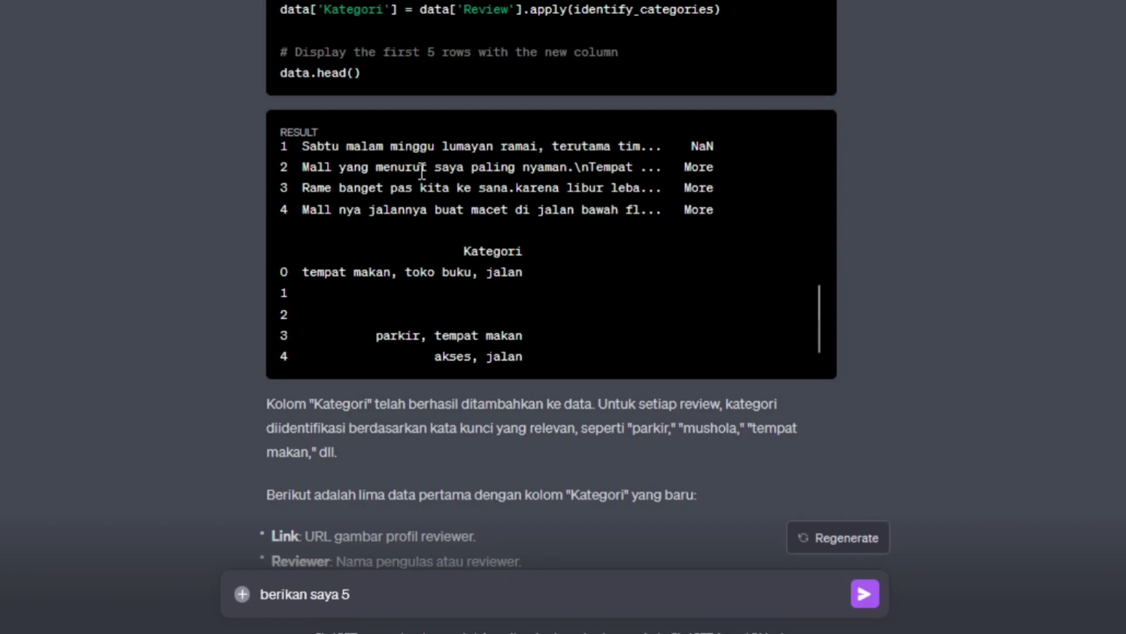
pyautogui.scroll(-1, 417, 299)
pyautogui.scroll(1, 416, 299)
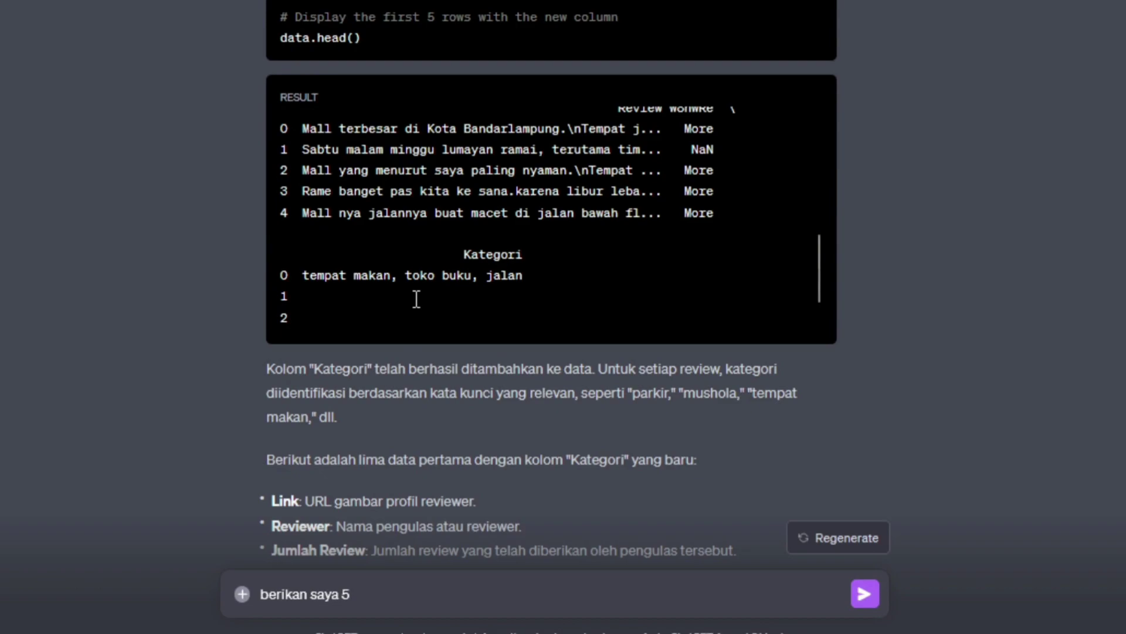
pyautogui.scroll(1, 417, 300)
pyautogui.scroll(-4, 417, 300)
pyautogui.scroll(5, 416, 299)
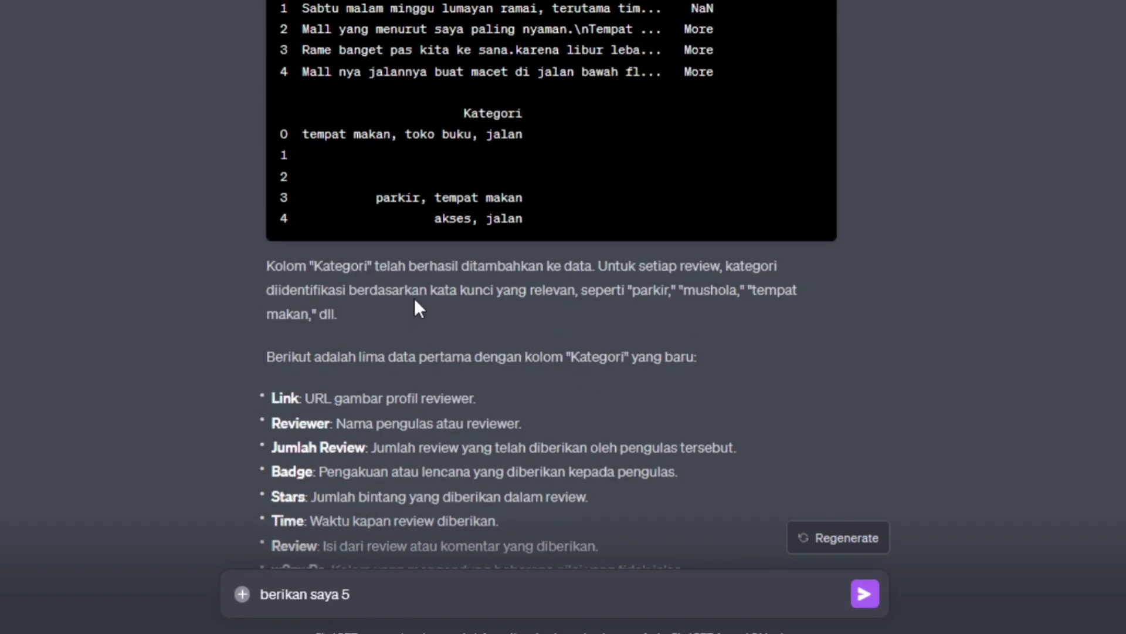
pyautogui.scroll(10, 416, 299)
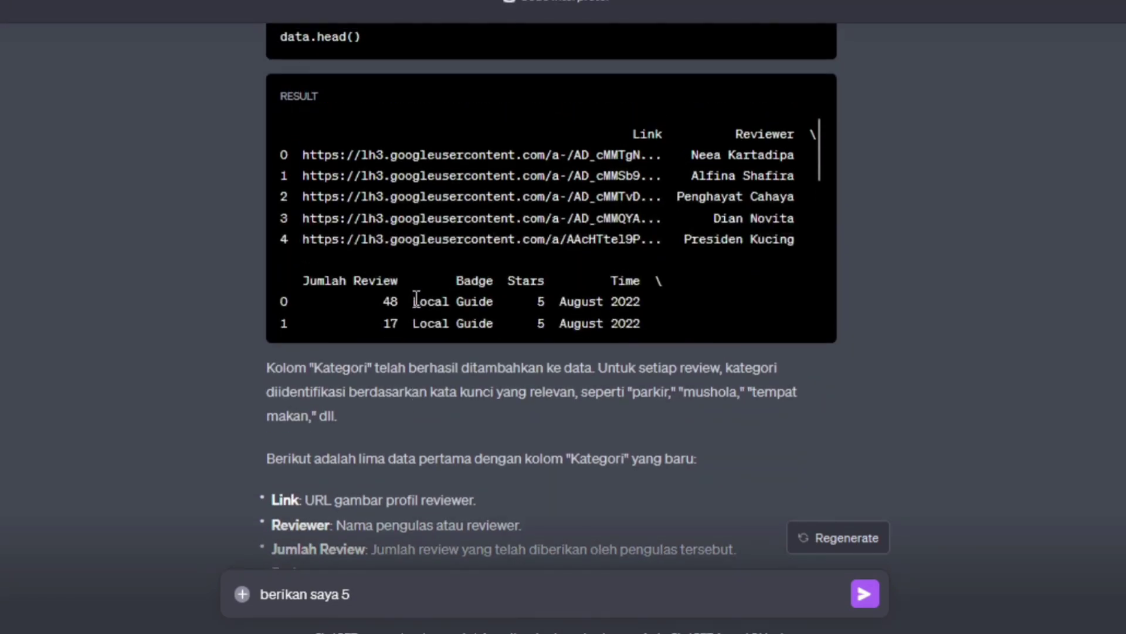
pyautogui.scroll(1, 416, 299)
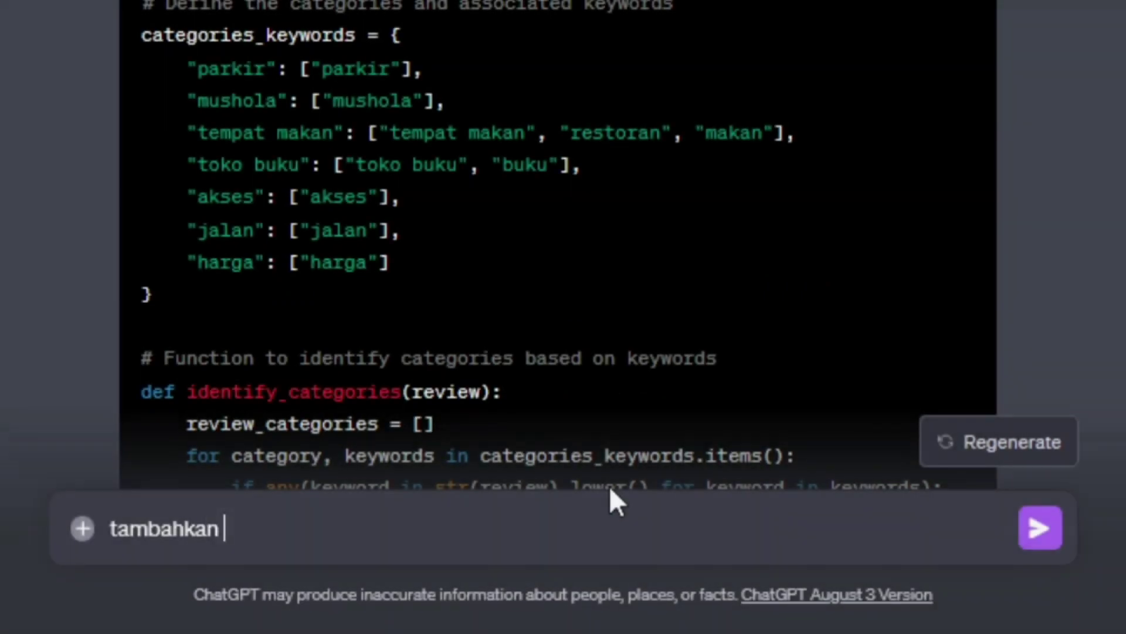
# Step: Ask for more mall-related categories and an improved table by sending “tambahkan kategori lain yang berkaitan dengan mall, lalu perbaiki lagi tabel nya”
pyautogui.write('krit')
pyautogui.press('BackSpace')
pyautogui.press('BackSpace')
pyautogui.press('BackSpace')
pyautogui.press('BackSpace')
pyautogui.write('c')
pyautogui.write(' kategori lain yang ')
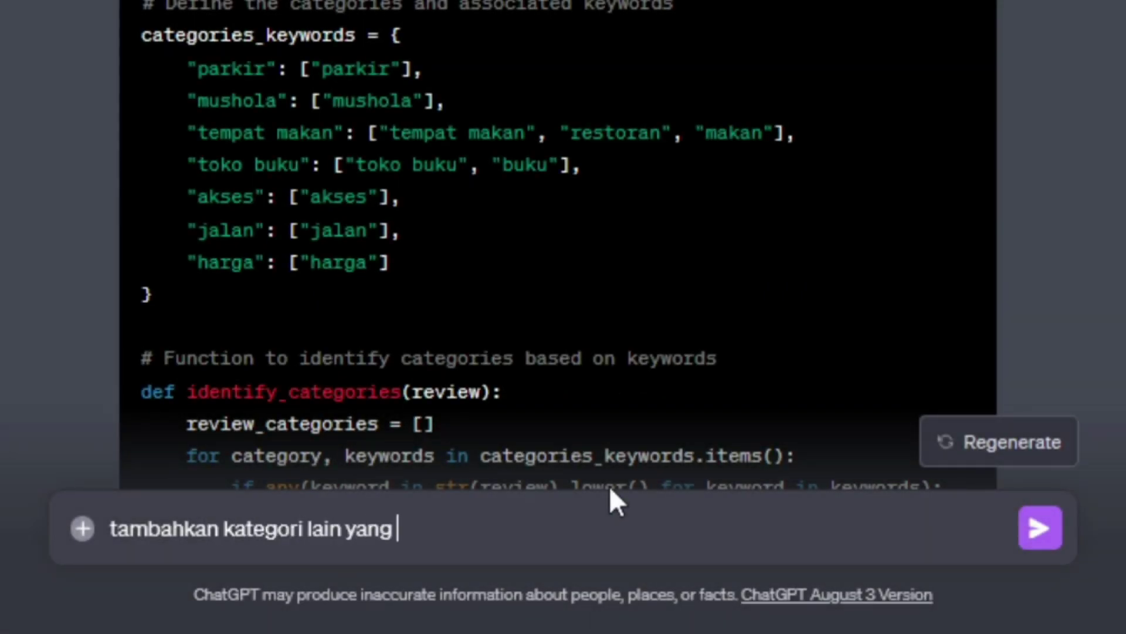
pyautogui.write('berkaitan dengan mall')
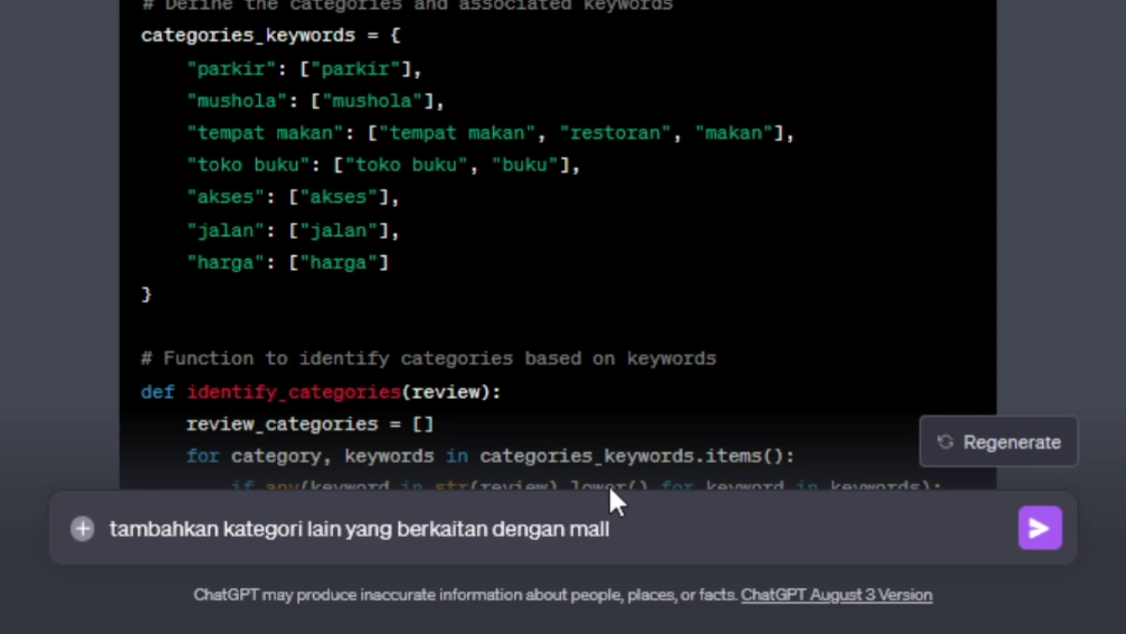
pyautogui.write(', lalu perba')
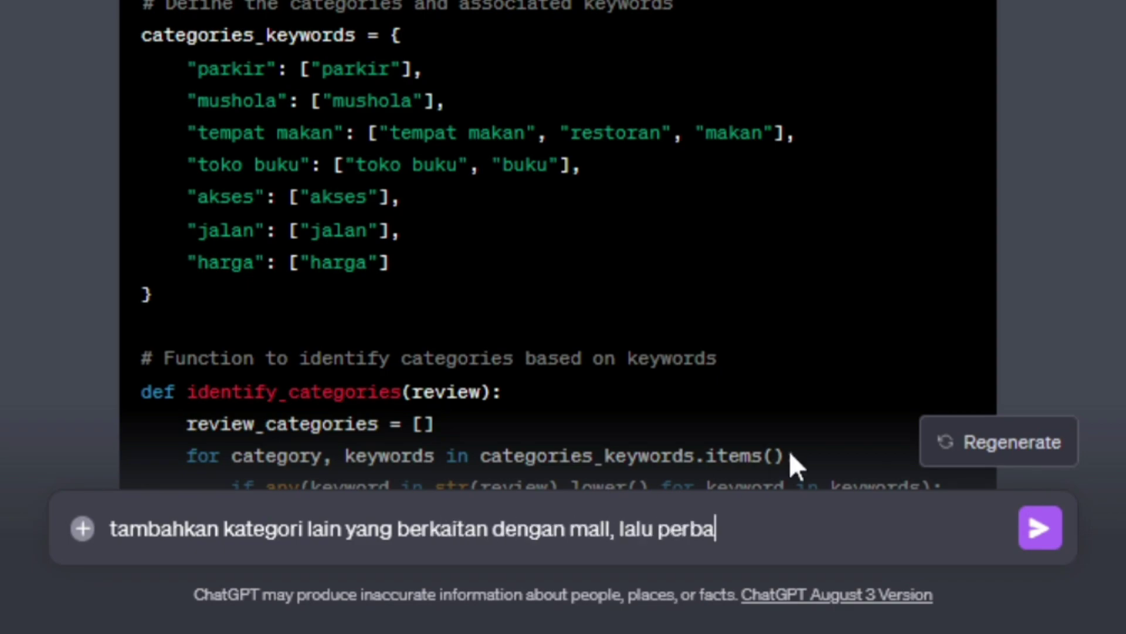
pyautogui.scroll(-3, 952, 122)
pyautogui.scroll(-5, 952, 135)
pyautogui.scroll(-3, 587, 329)
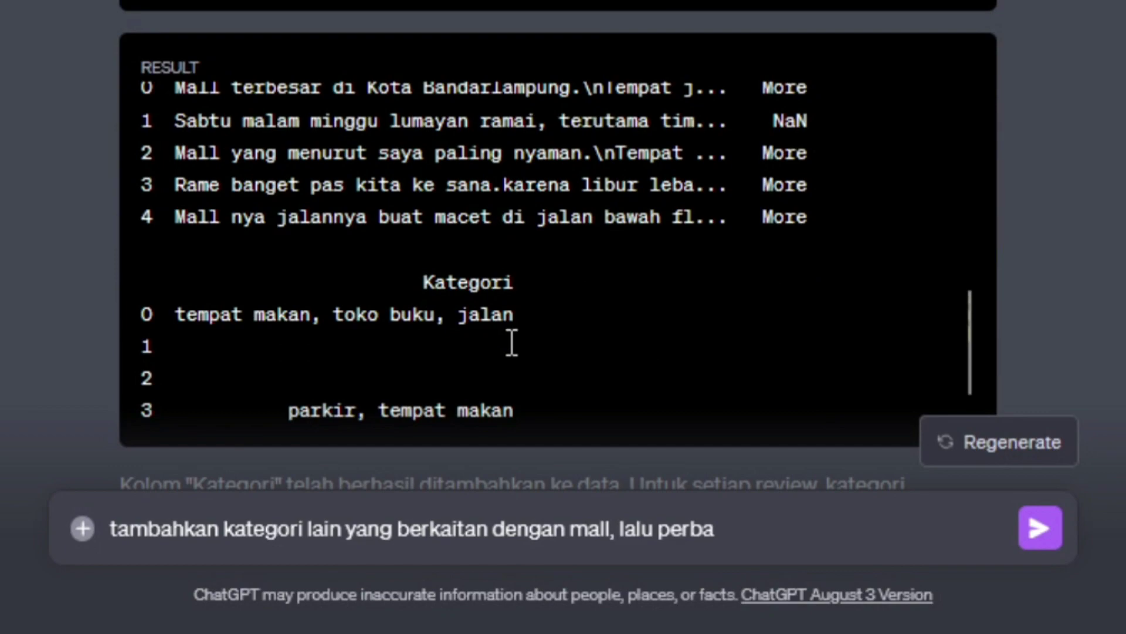
pyautogui.write('ik lagi tabel nya')
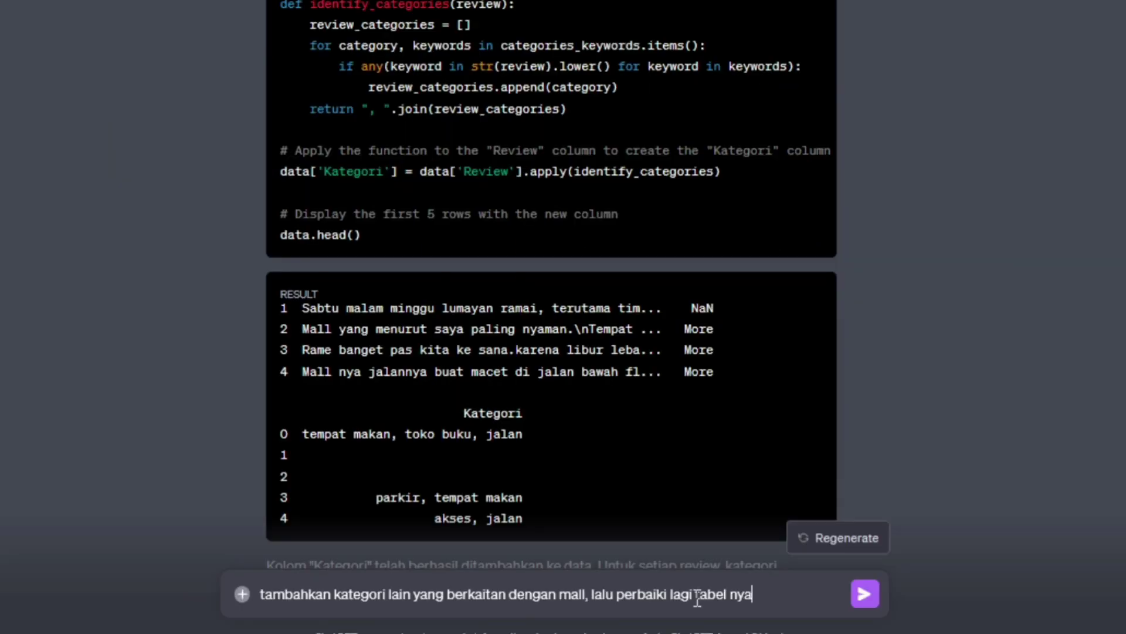
pyautogui.press('Return')
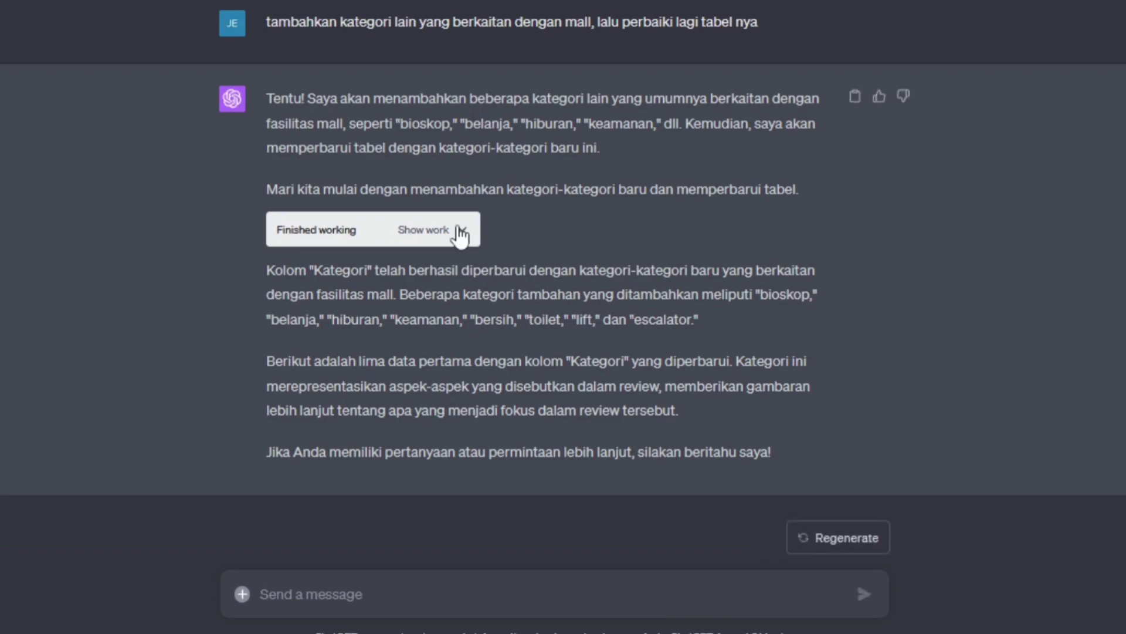
# Step: Show the work behind the category update and examine the Kategori values in its result table
pyautogui.click(464, 231)
pyautogui.scroll(1, 708, 145)
pyautogui.scroll(-1, 709, 141)
pyautogui.scroll(4, 711, 149)
pyautogui.scroll(-3, 712, 144)
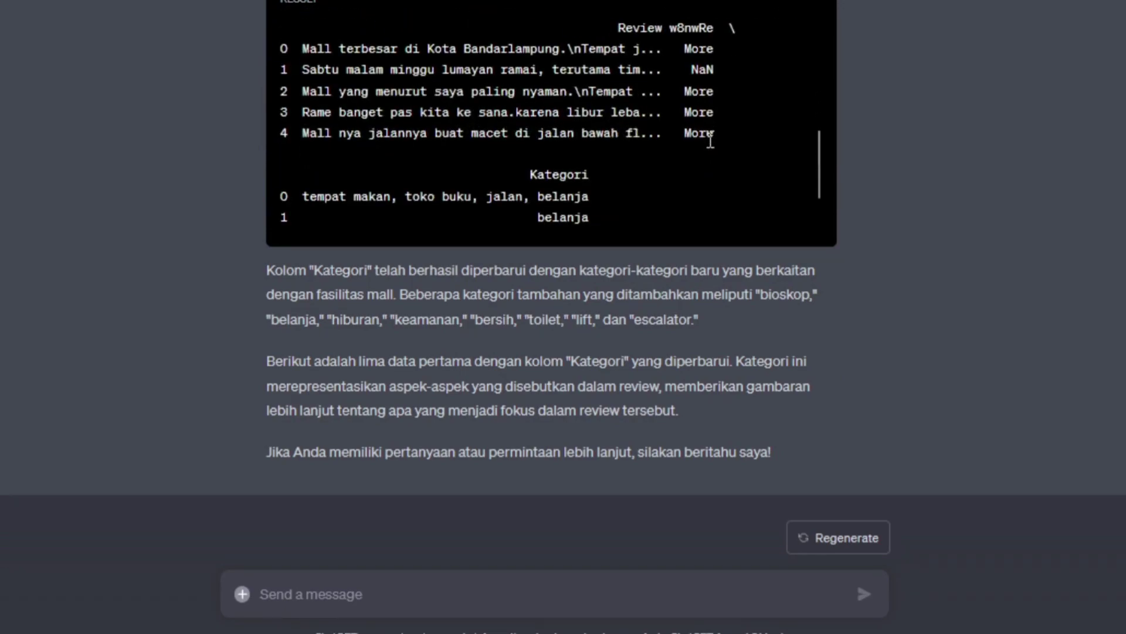
pyautogui.scroll(-1, 711, 144)
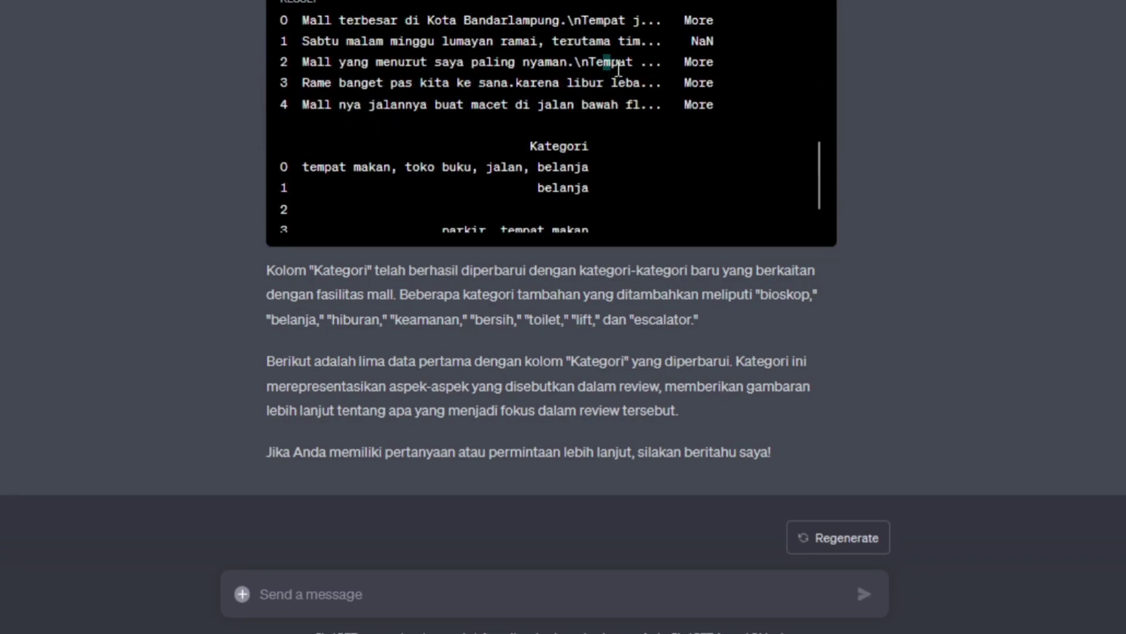
pyautogui.click(663, 160)
pyautogui.scroll(-1, 819, 176)
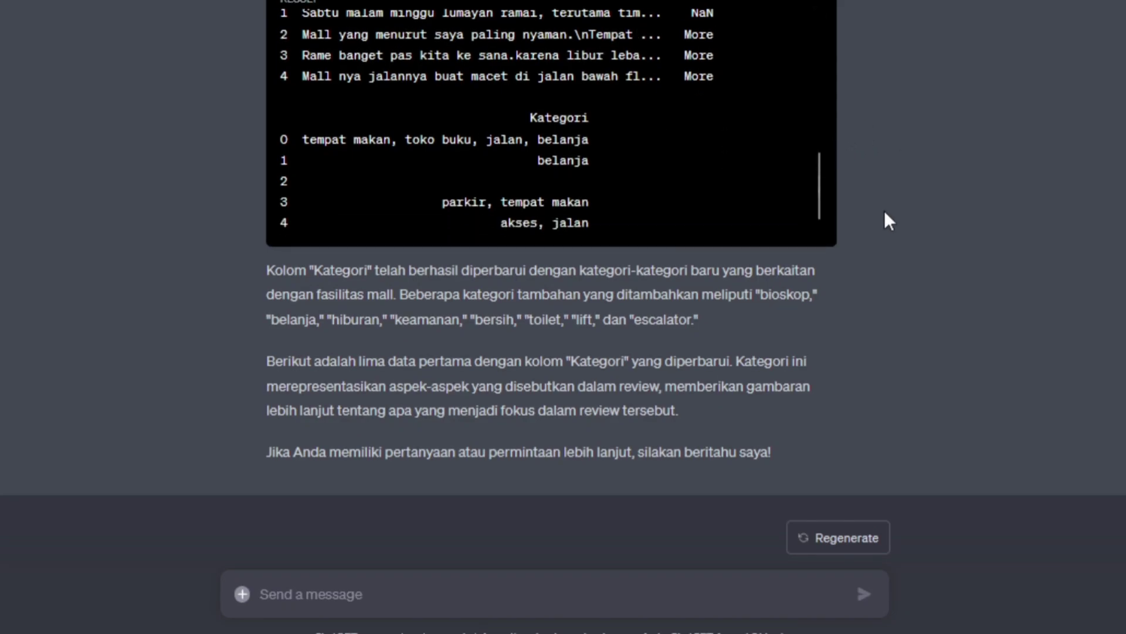
# Step: Request a sentiment column by sending “Tambahkan satu kolom “Sentimen”, masukkan sentimen dari review, yaitu positif, netral atau negatif”
pyautogui.click(515, 591)
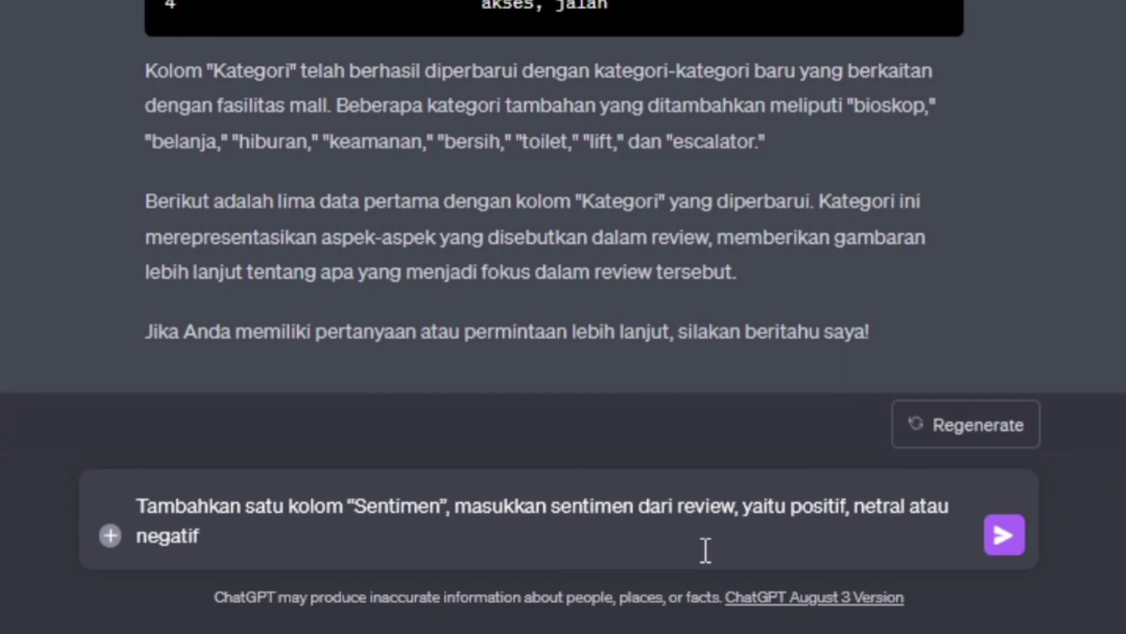
pyautogui.press('Return')
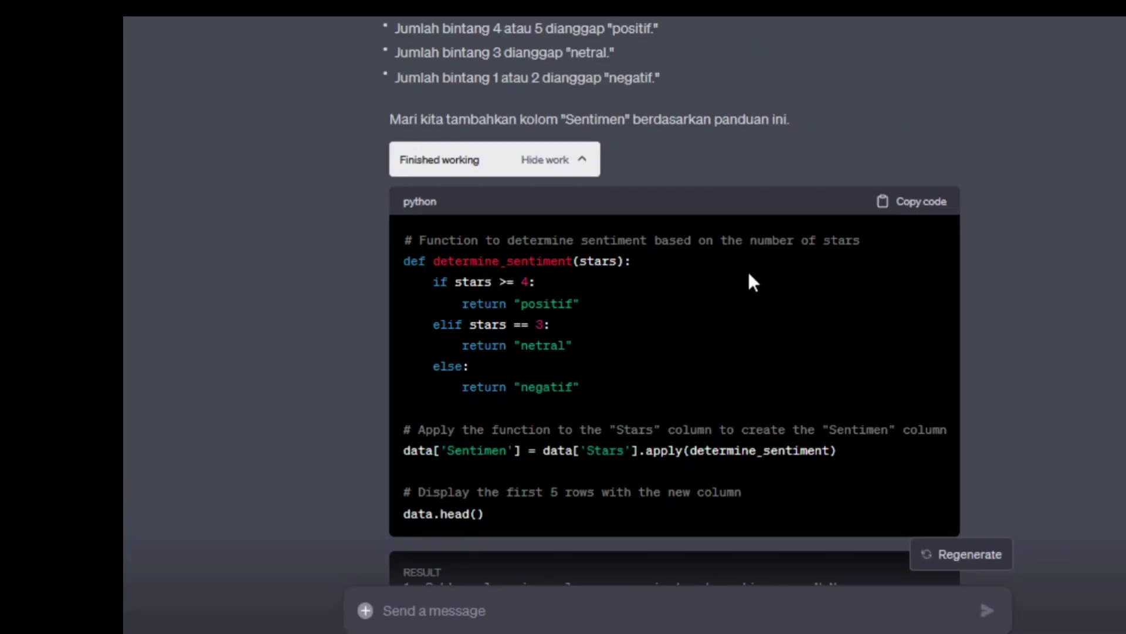
# Step: Examine the sentiment code and compare the texts of reviews 2 and 4 with their Kategori and Sentimen values in the result table
pyautogui.scroll(-3, 749, 271)
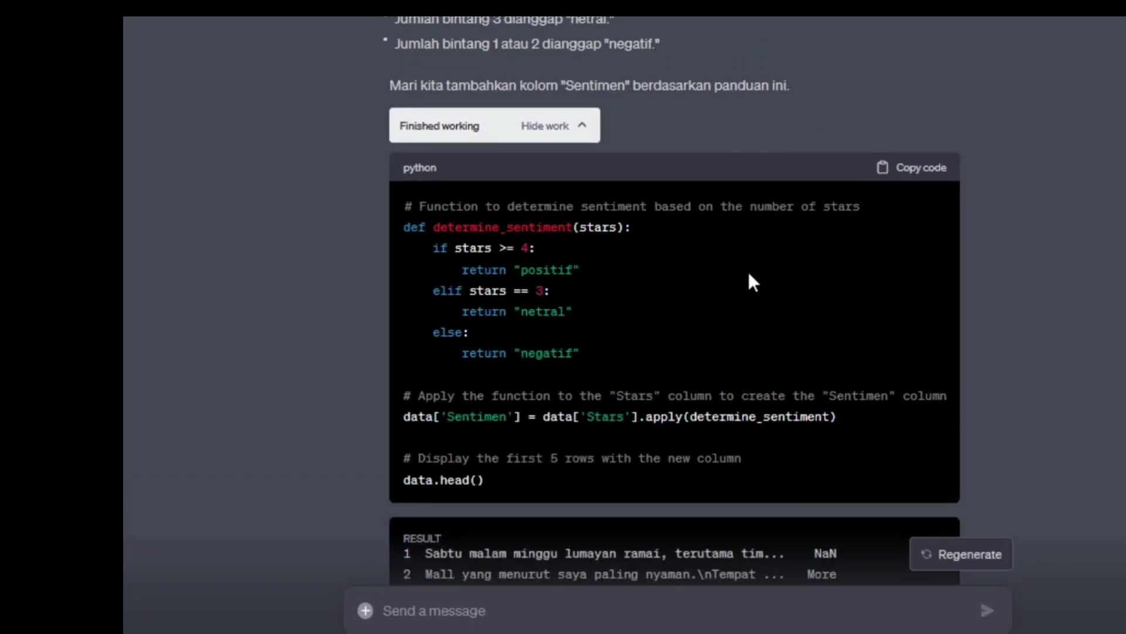
pyautogui.scroll(-4, 750, 272)
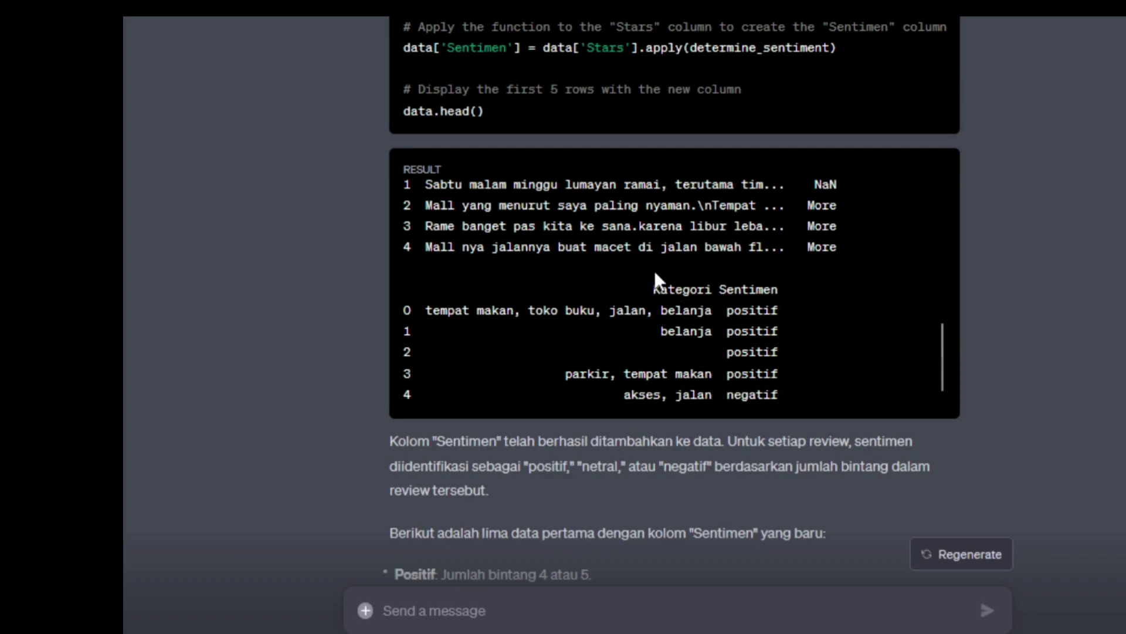
pyautogui.moveTo(444, 246); pyautogui.dragTo(757, 251)
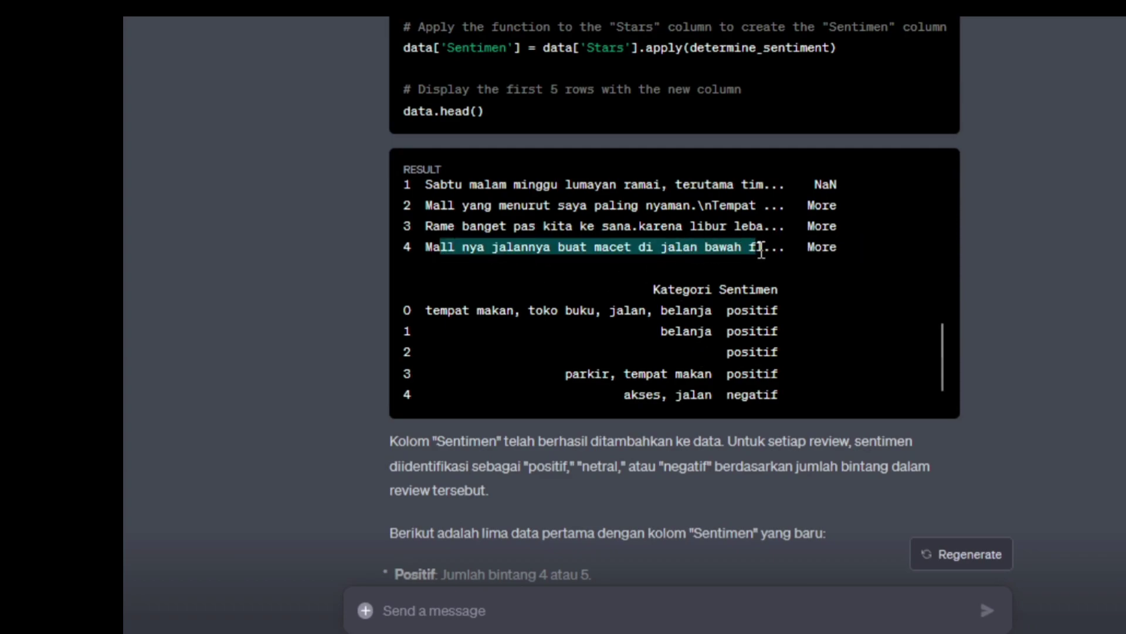
pyautogui.click(844, 331)
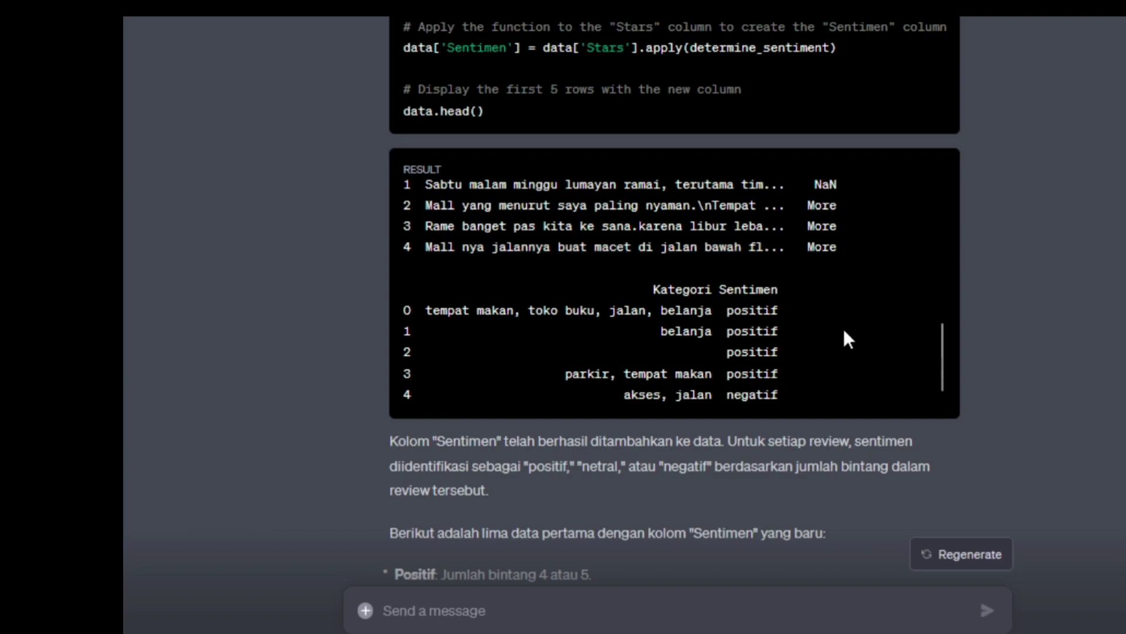
pyautogui.moveTo(651, 397); pyautogui.dragTo(706, 397)
pyautogui.doubleClick(744, 404)
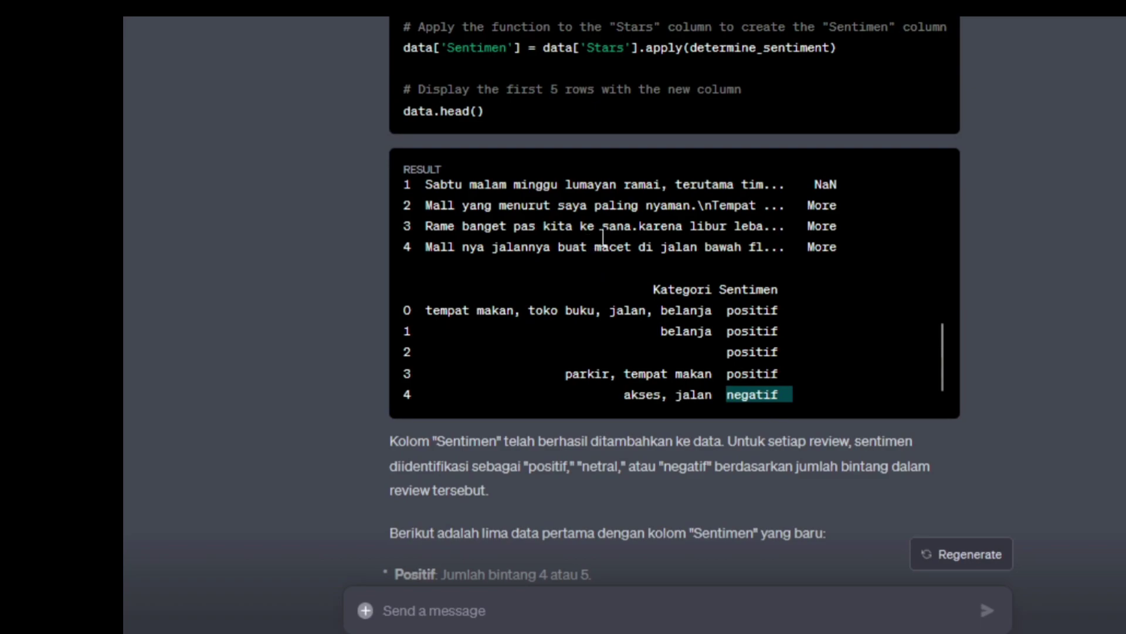
pyautogui.click(641, 228)
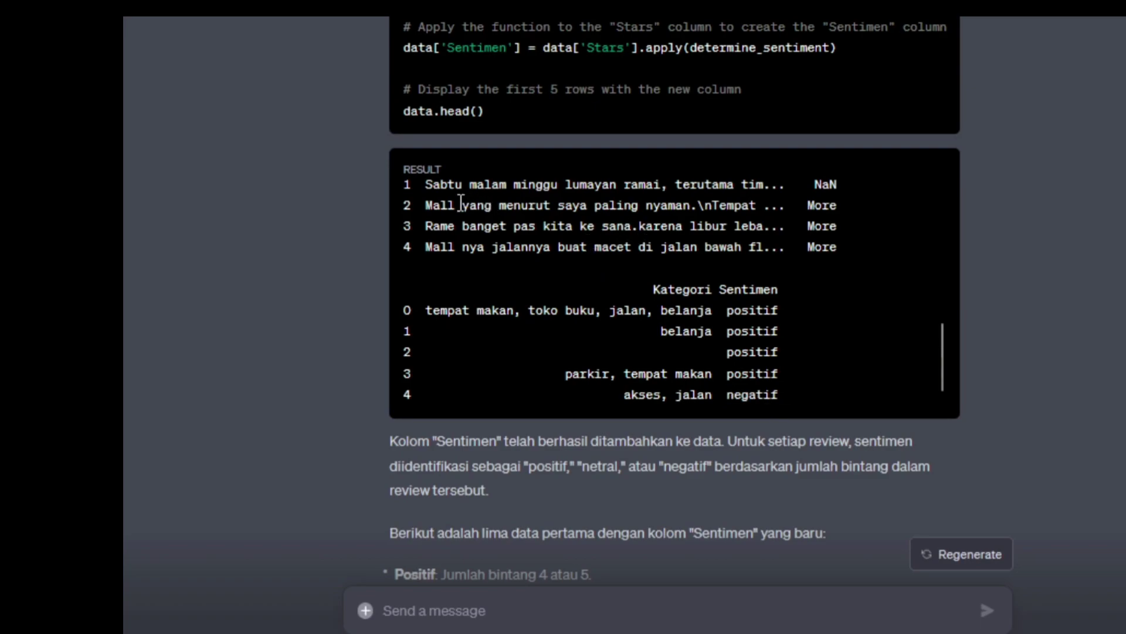
pyautogui.moveTo(440, 202); pyautogui.dragTo(686, 210)
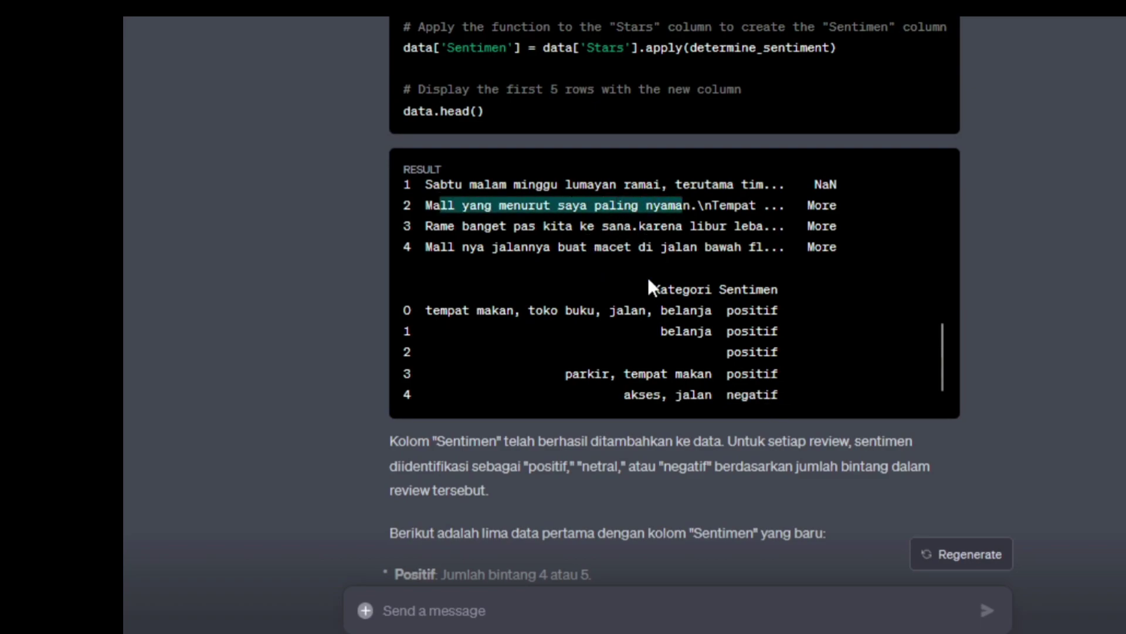
pyautogui.click(697, 205)
pyautogui.moveTo(697, 205); pyautogui.dragTo(742, 206)
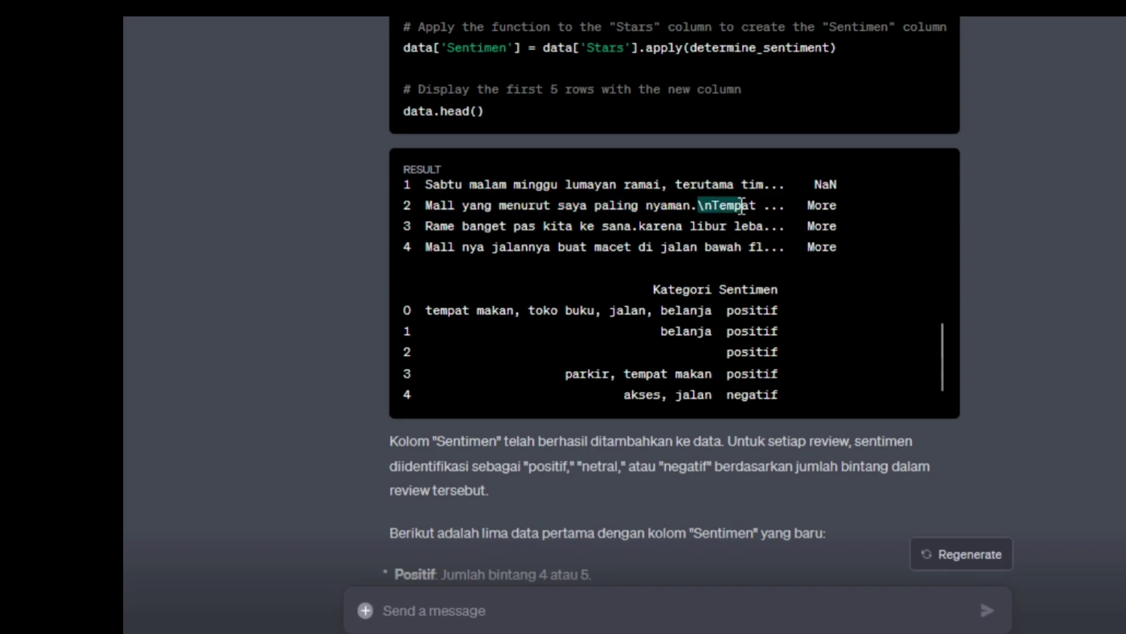
pyautogui.moveTo(729, 354); pyautogui.dragTo(785, 353)
pyautogui.click(785, 352)
# Step: Request a chart by sending “buat grafik yang menghubungkan antara sentimen dengan kategori” and show the work behind it
pyautogui.scroll(-3, 786, 353)
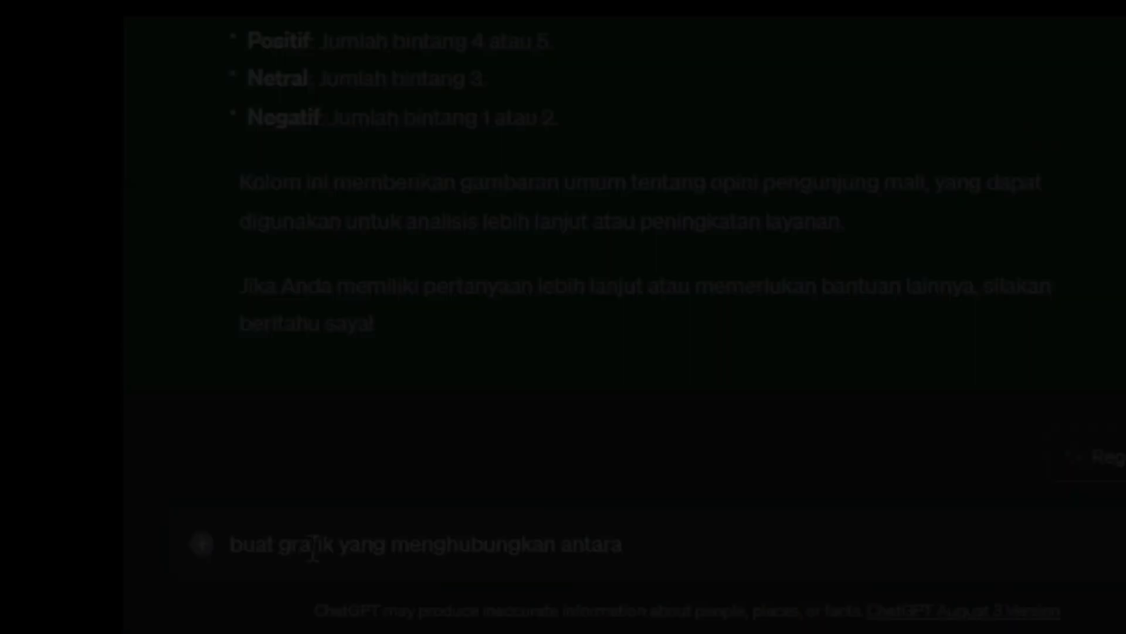
pyautogui.write('sentimen')
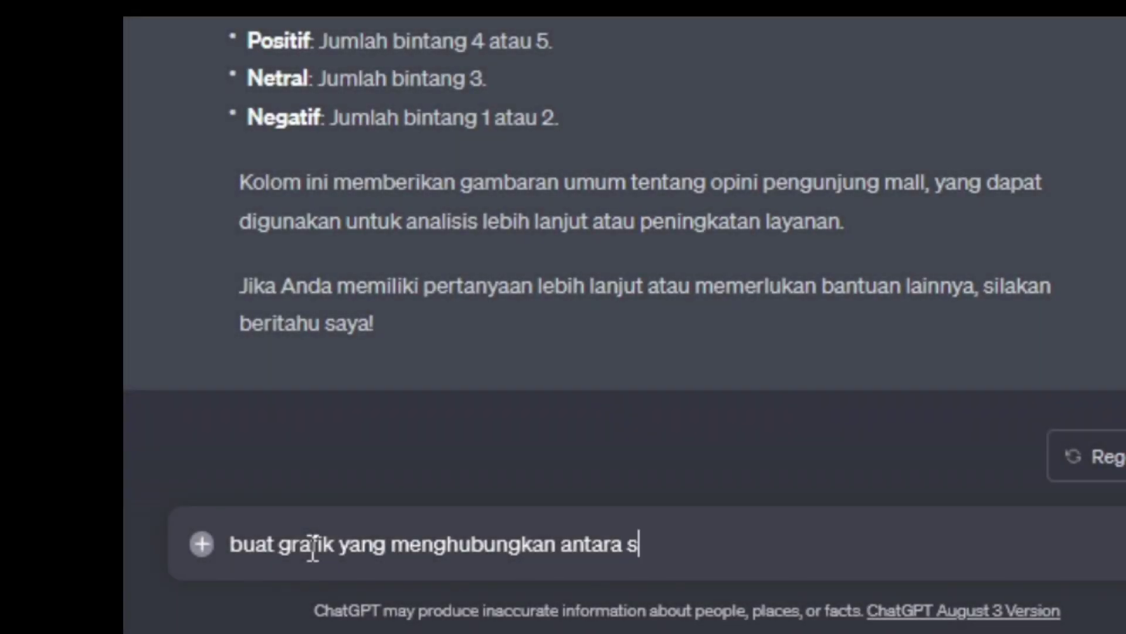
pyautogui.write(' dengan kategori')
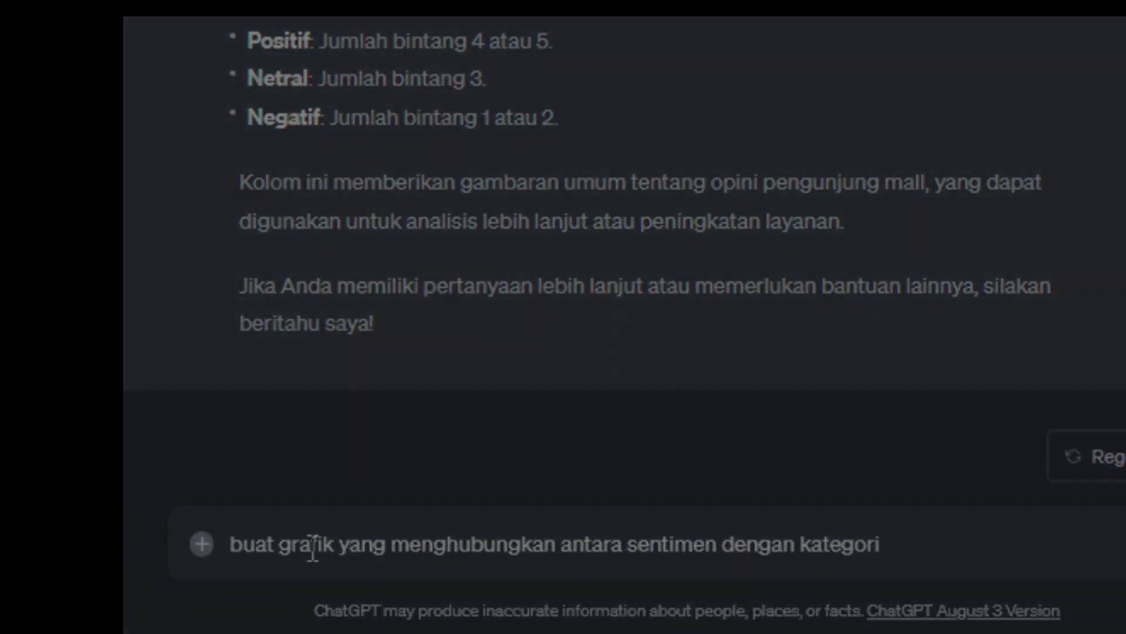
pyautogui.press('Return')
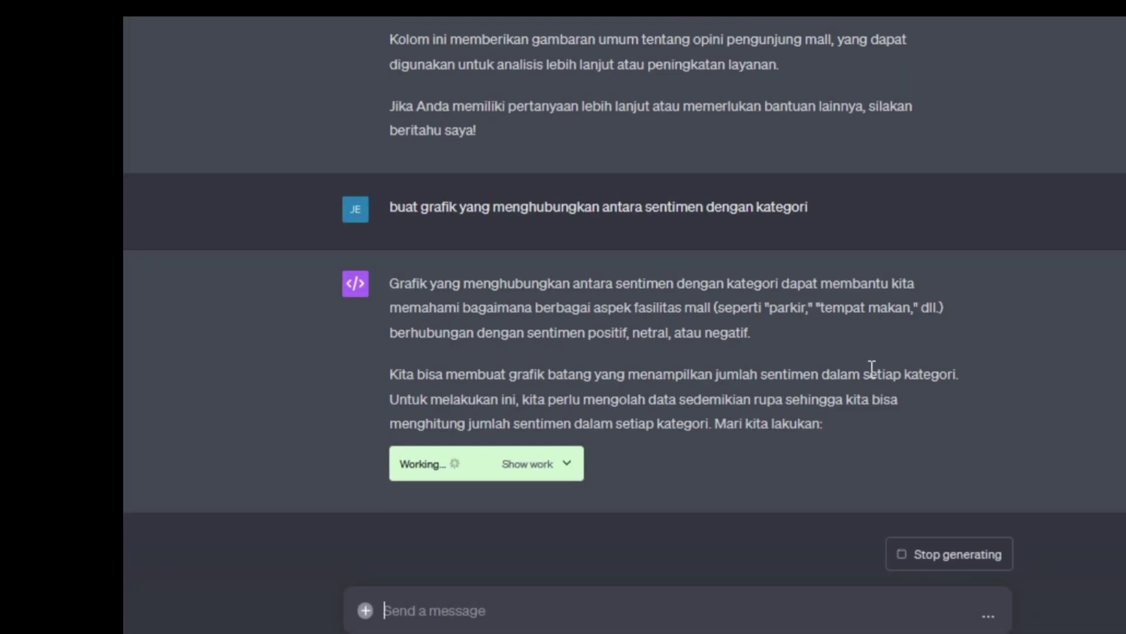
pyautogui.click(554, 464)
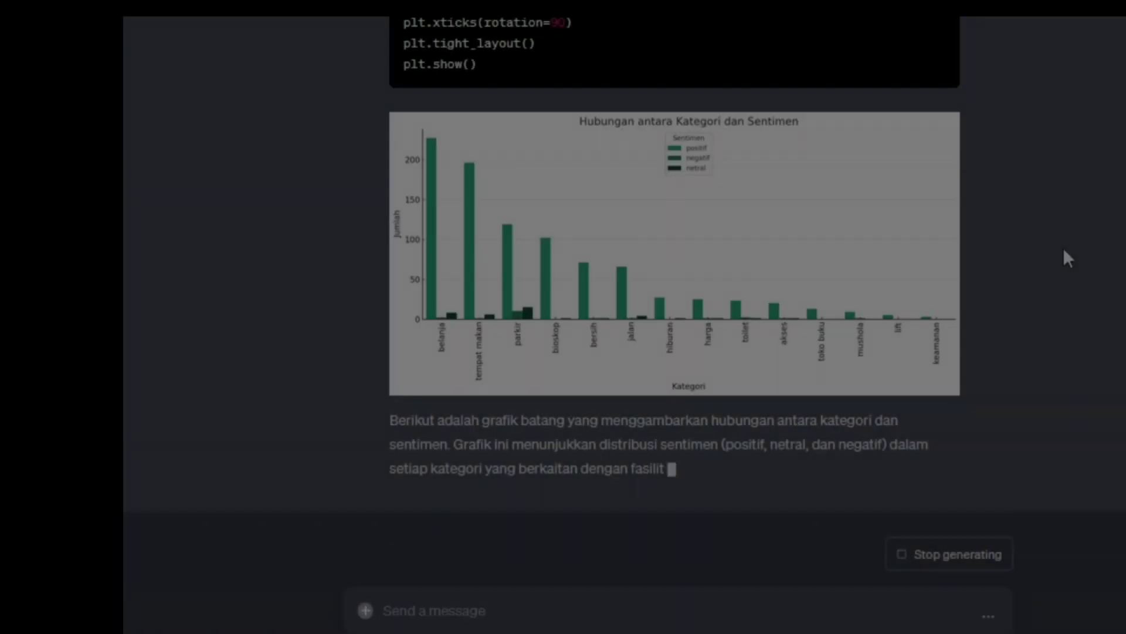
pyautogui.scroll(2, 1064, 248)
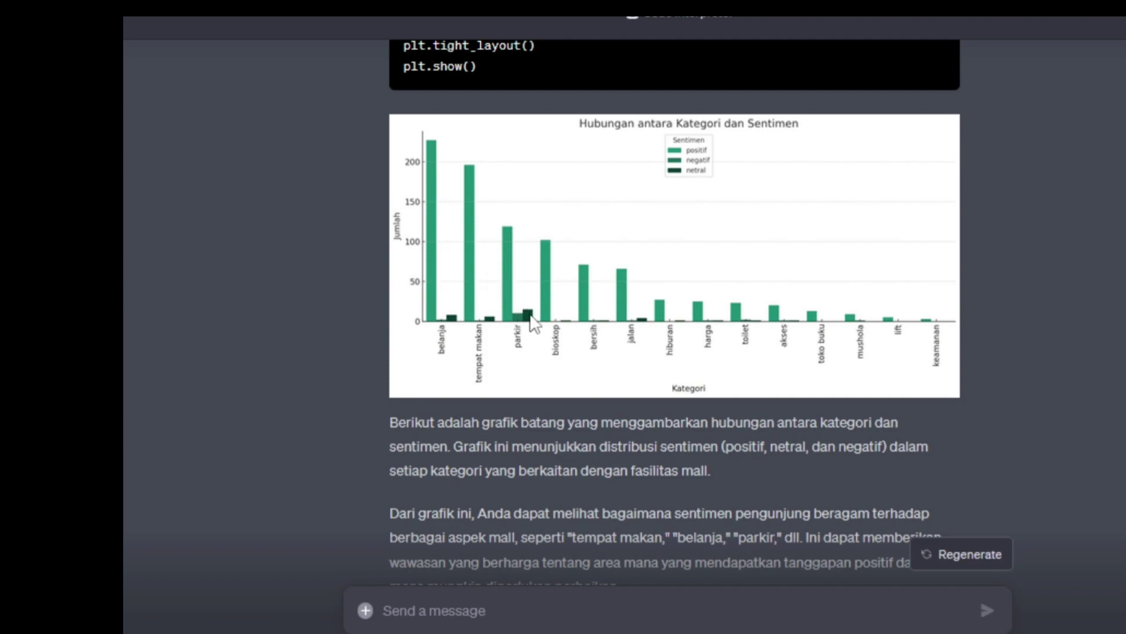
# Step: Ask for number labels on the category-sentiment chart with “tambahkan angka pada tiap grafik” and view the updated chart
pyautogui.scroll(-3, 533, 322)
pyautogui.click(621, 611)
pyautogui.write('tambh')
pyautogui.press('BackSpace')
pyautogui.write('ah')
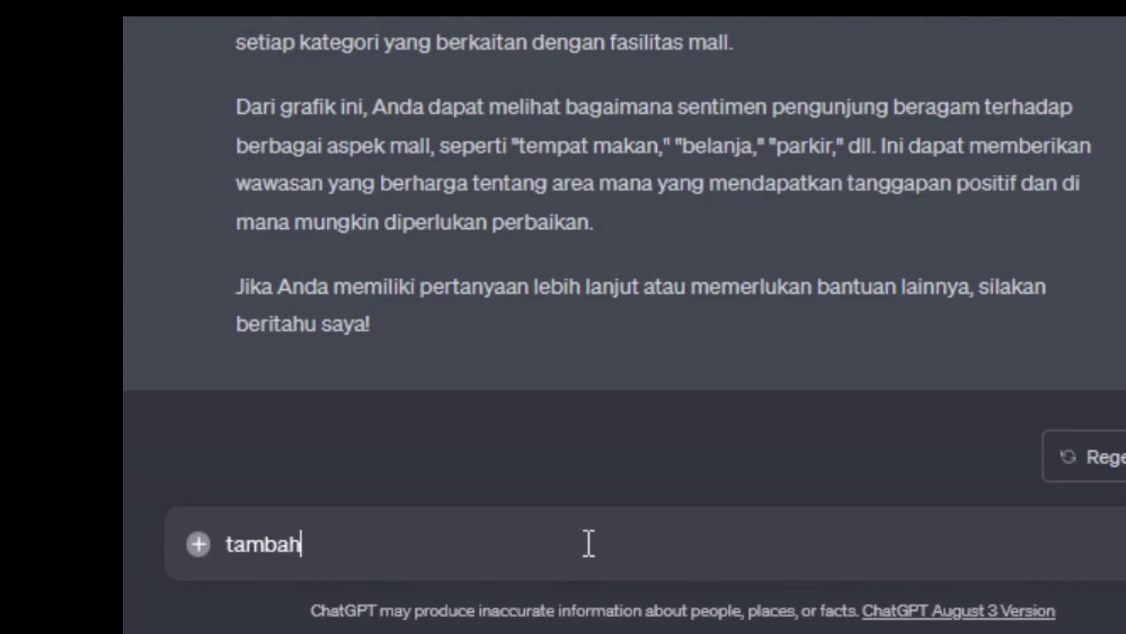
pyautogui.write('kan angka pada tiap')
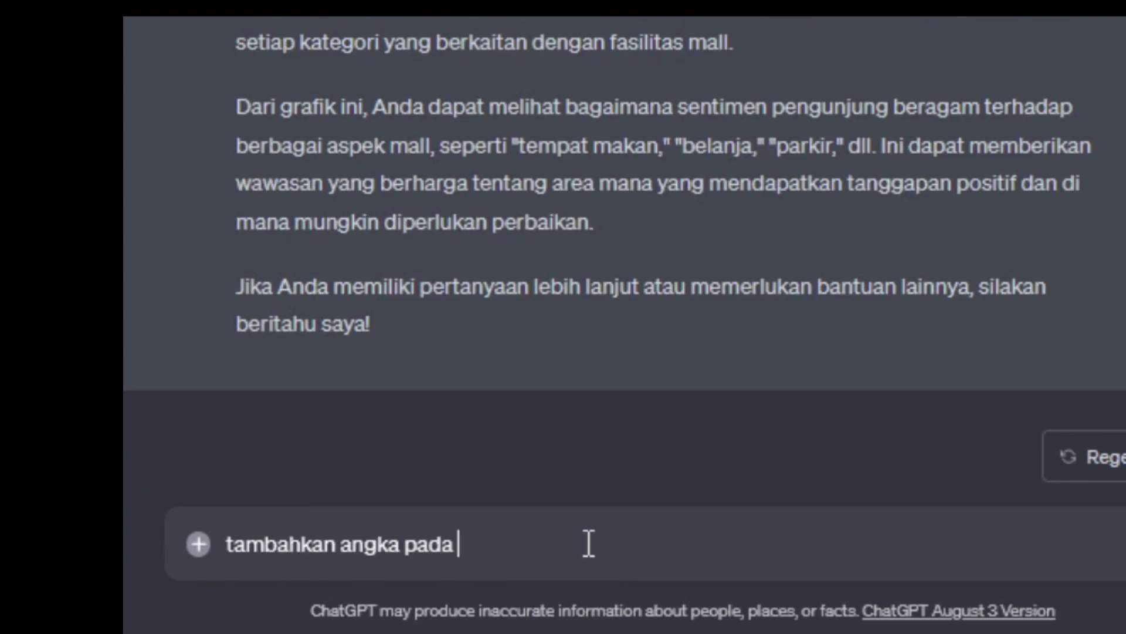
pyautogui.write(' grafik')
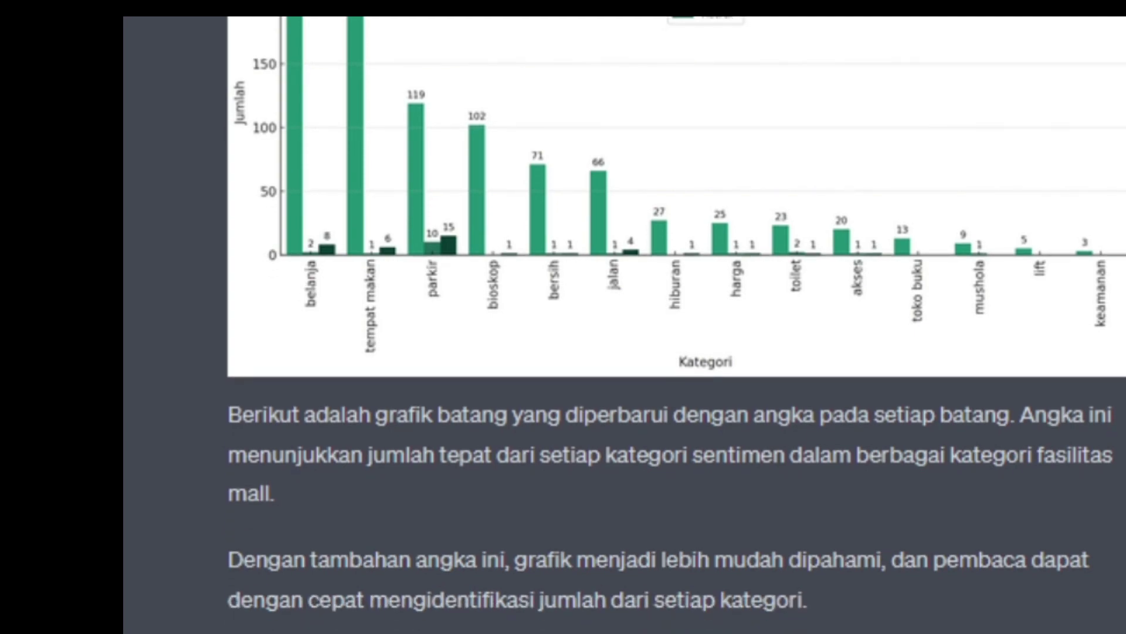
pyautogui.scroll(4, 675, 323)
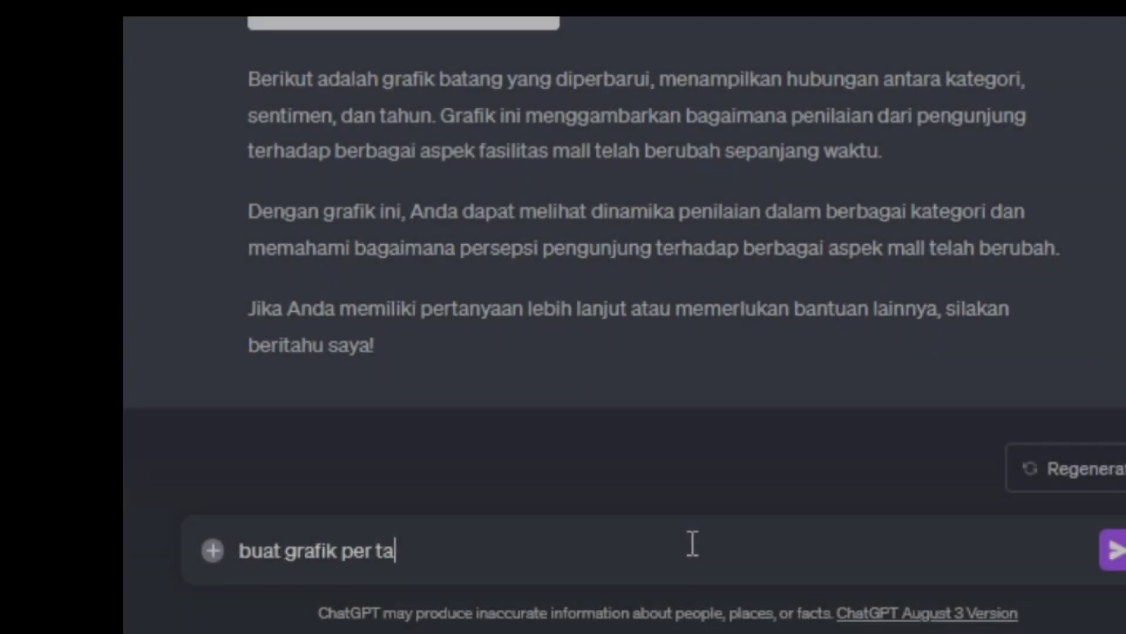
# Step: Request yearly charts by sending “buat beberapa grafik per tahun, yang menghubungkan kategori dengan sentimen” and review them through the 2023 chart
pyautogui.write('hun,')
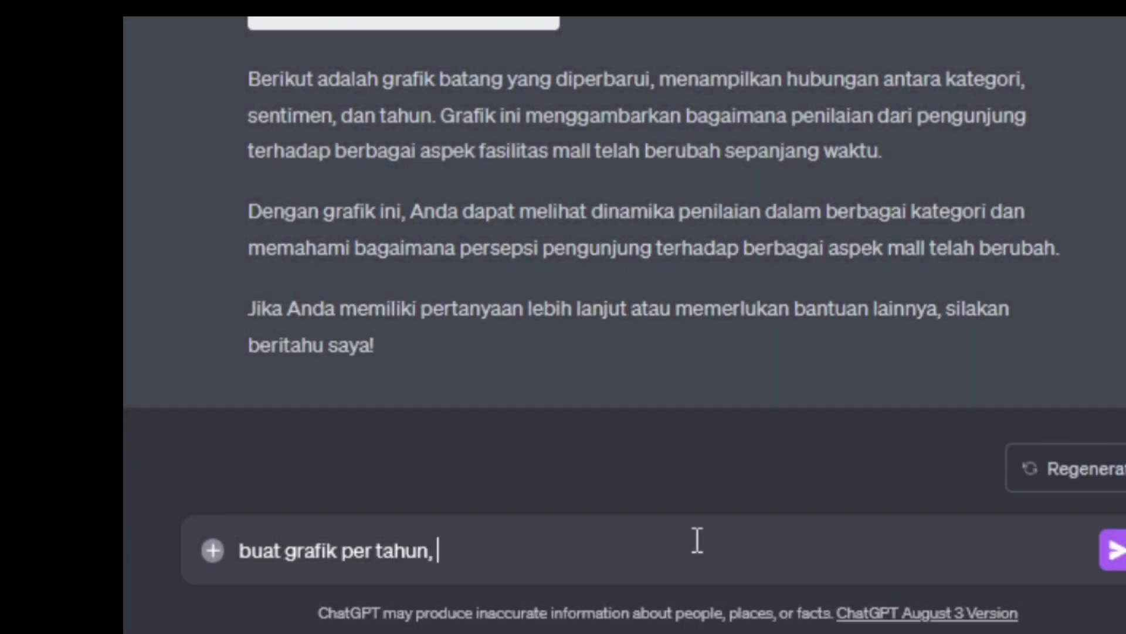
pyautogui.hotkey('ctrl', 'Left')
pyautogui.hotkey('ctrl', 'Left')
pyautogui.hotkey('ctrl', 'Left')
pyautogui.write('beberapa')
pyautogui.press('End')
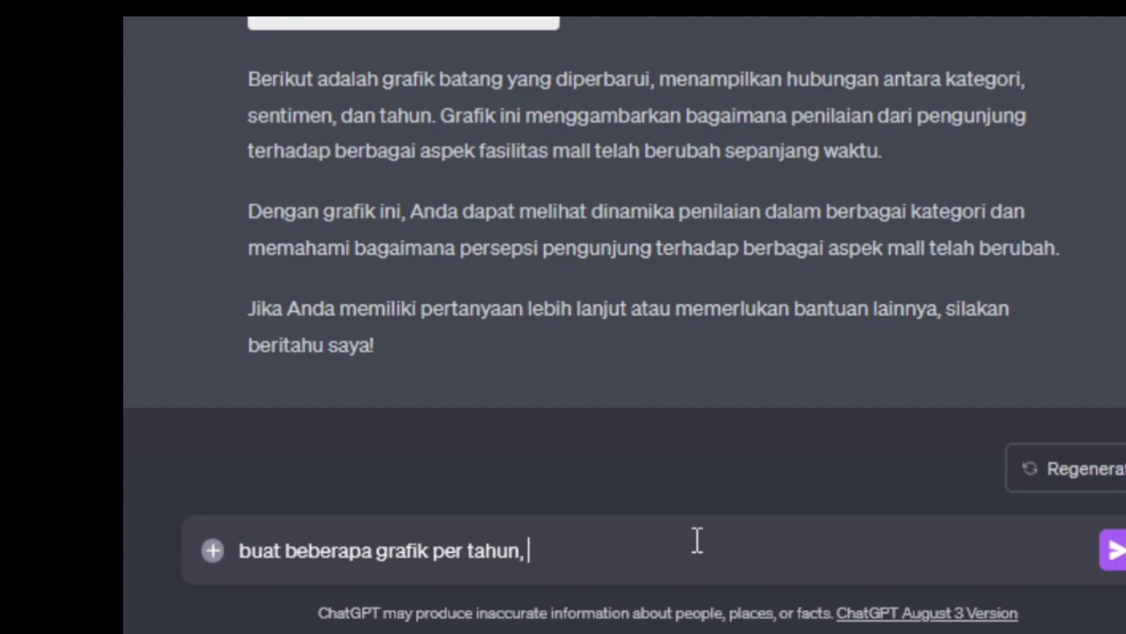
pyautogui.write('yang menghubungkan kategori dengan sentimen')
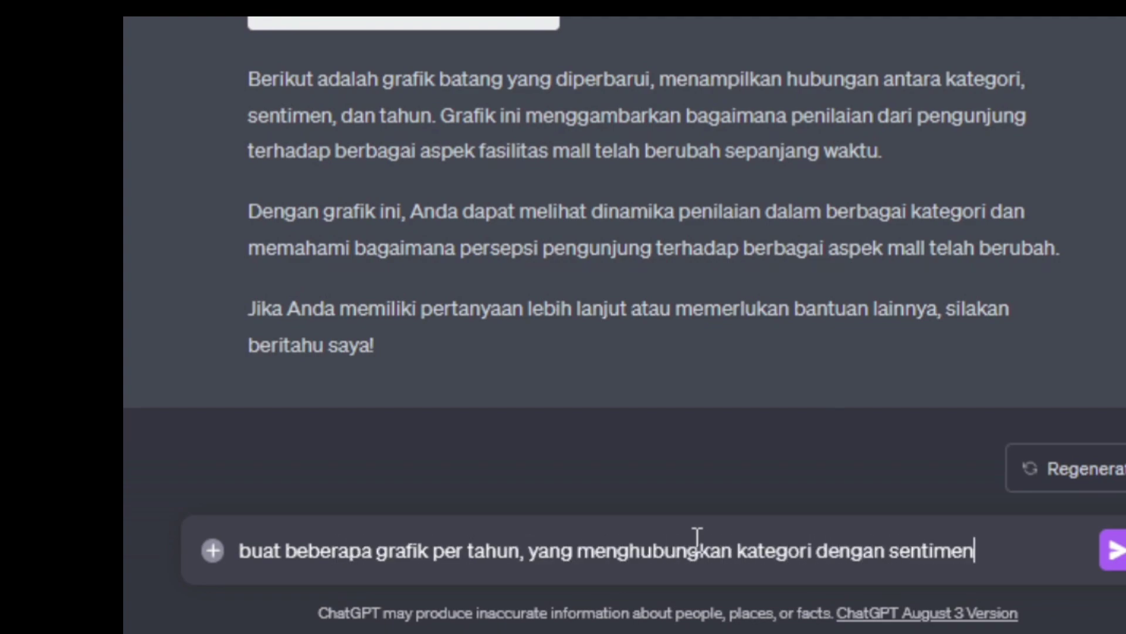
pyautogui.press('Return')
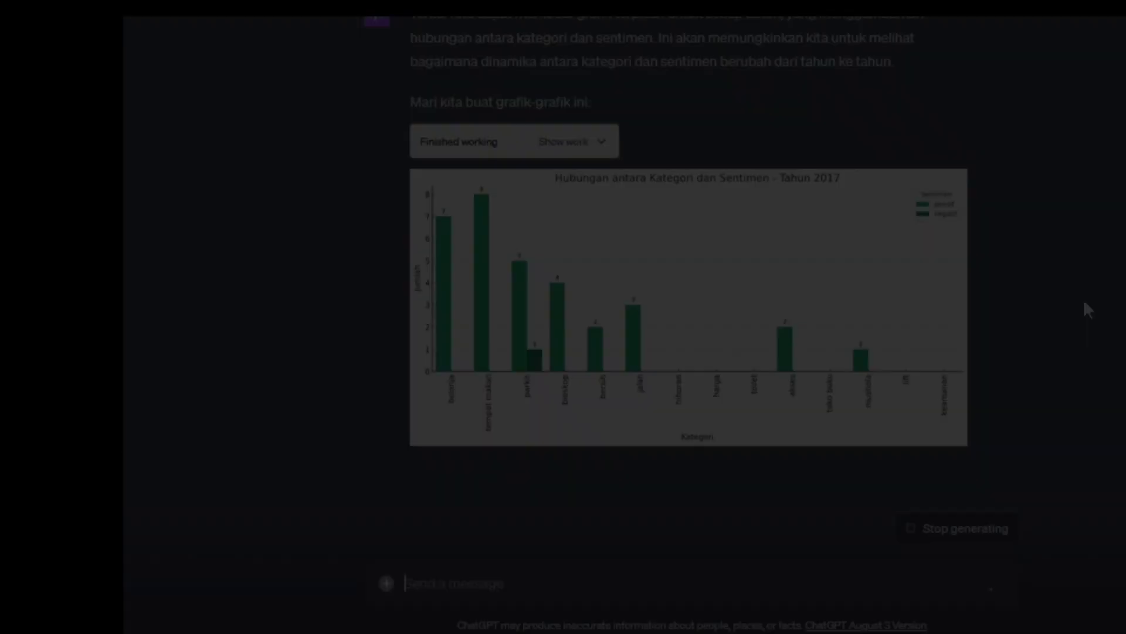
pyautogui.scroll(-10, 1083, 298)
pyautogui.scroll(-15, 1083, 298)
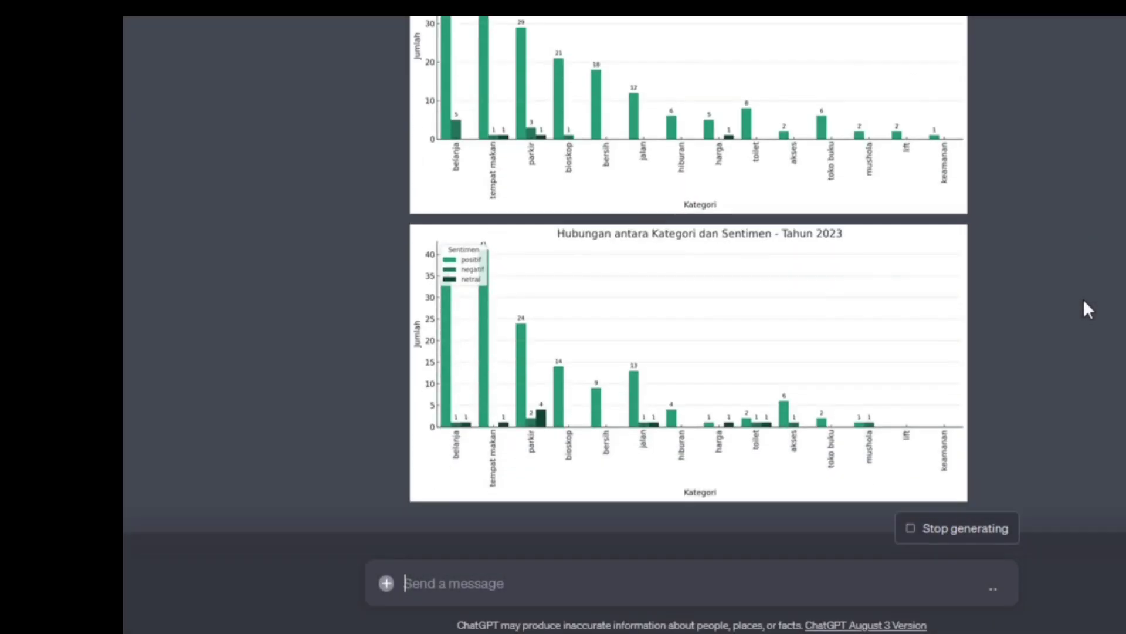
pyautogui.scroll(-2, 1083, 298)
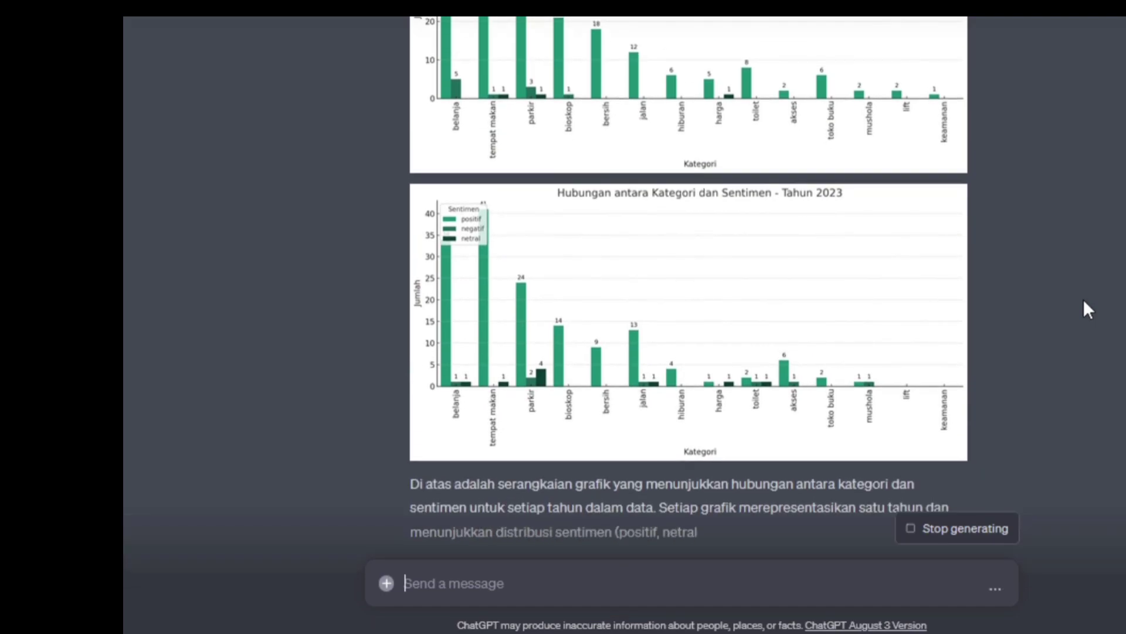
# Step: Compare the yearly category-versus-sentiment charts from 2019 through 2023, checking the labelled counts for each mall category
pyautogui.scroll(9, 1083, 300)
pyautogui.scroll(7, 1083, 298)
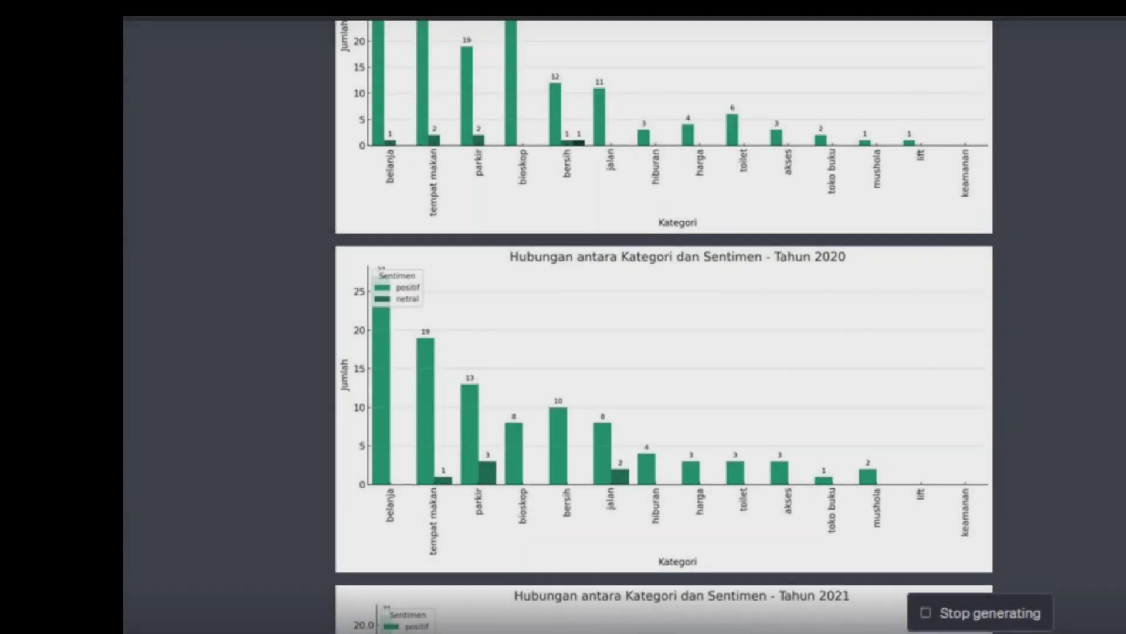
pyautogui.scroll(1, 665, 327)
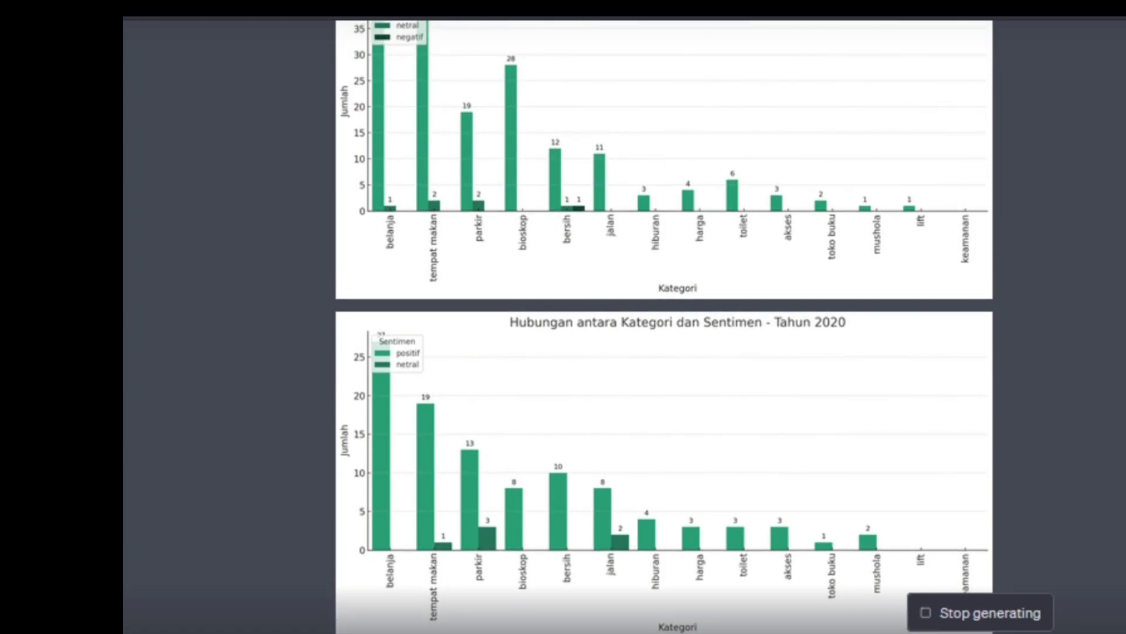
pyautogui.scroll(3, 664, 326)
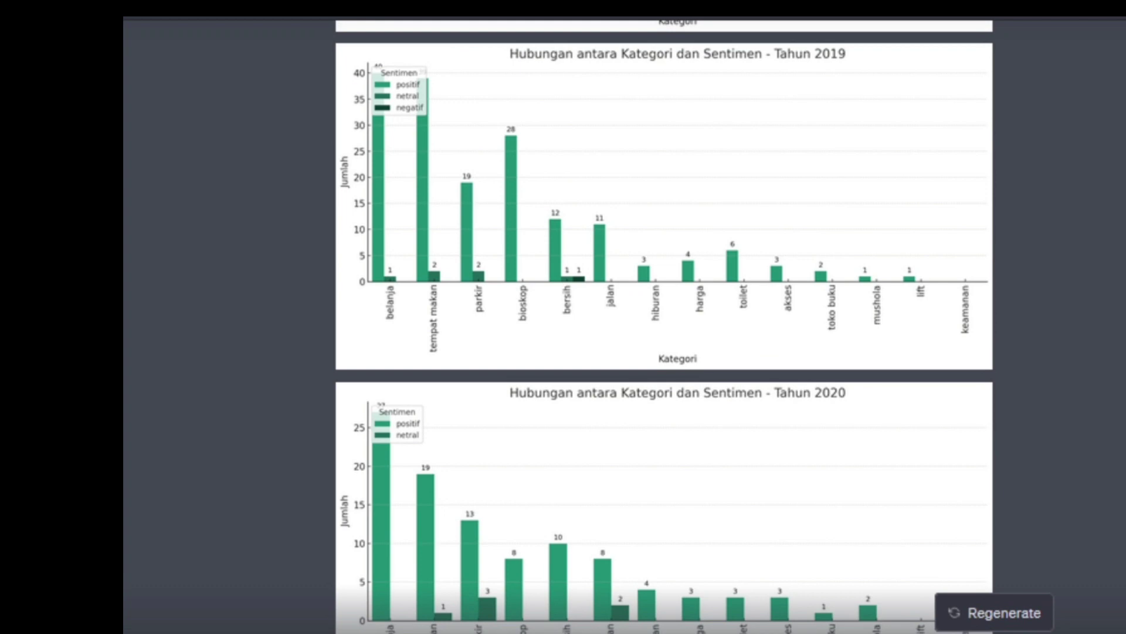
pyautogui.scroll(-3, 664, 326)
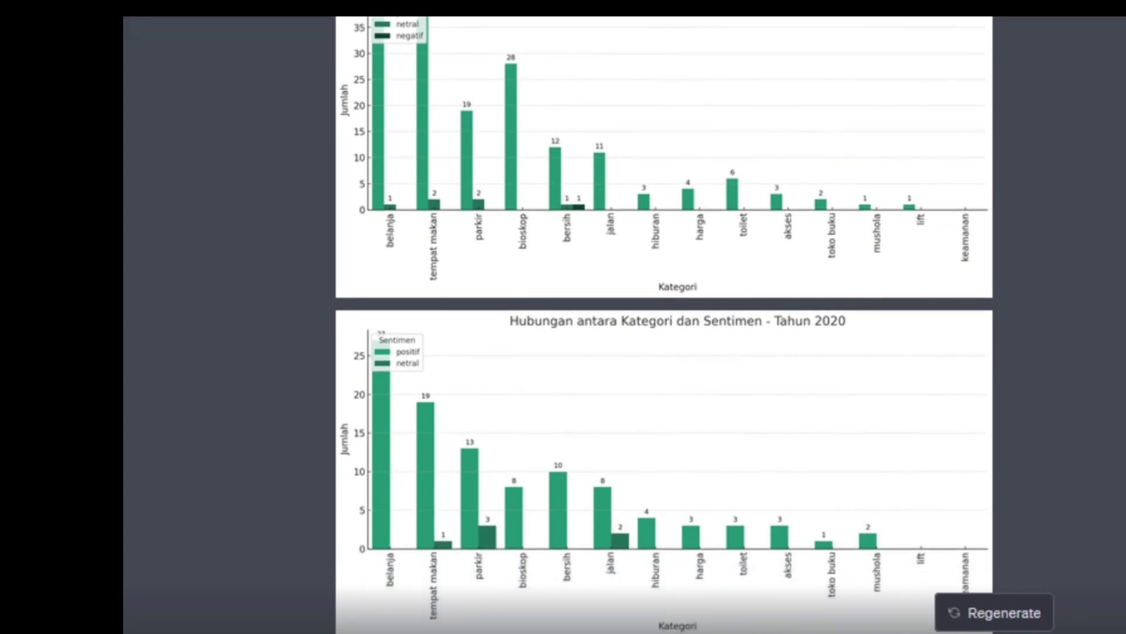
pyautogui.scroll(-1, 664, 326)
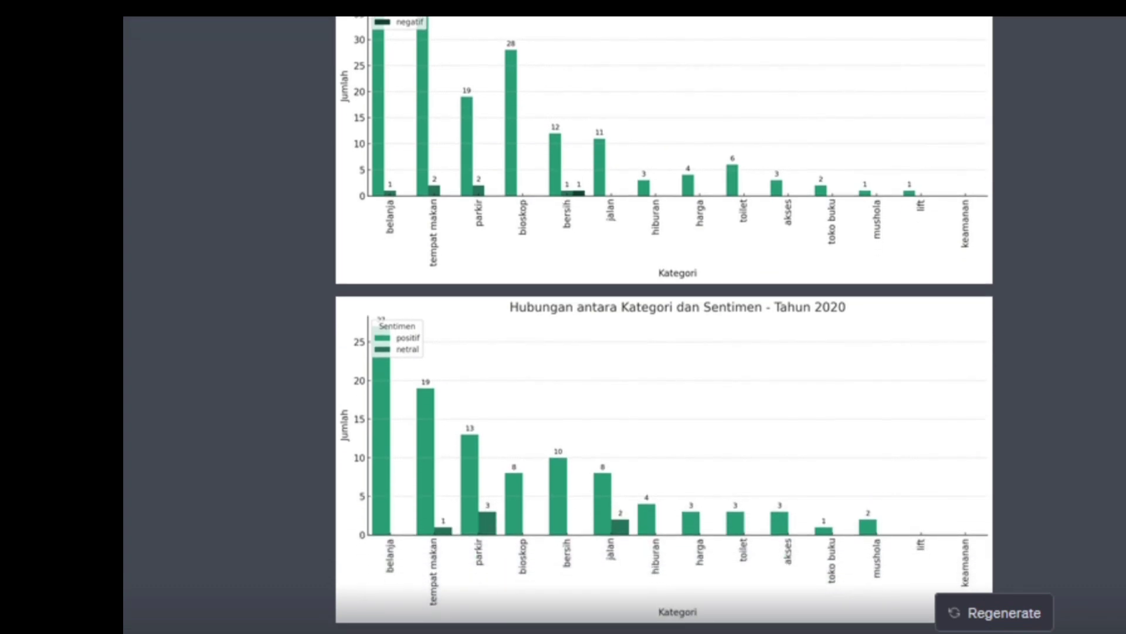
pyautogui.scroll(-8, 664, 326)
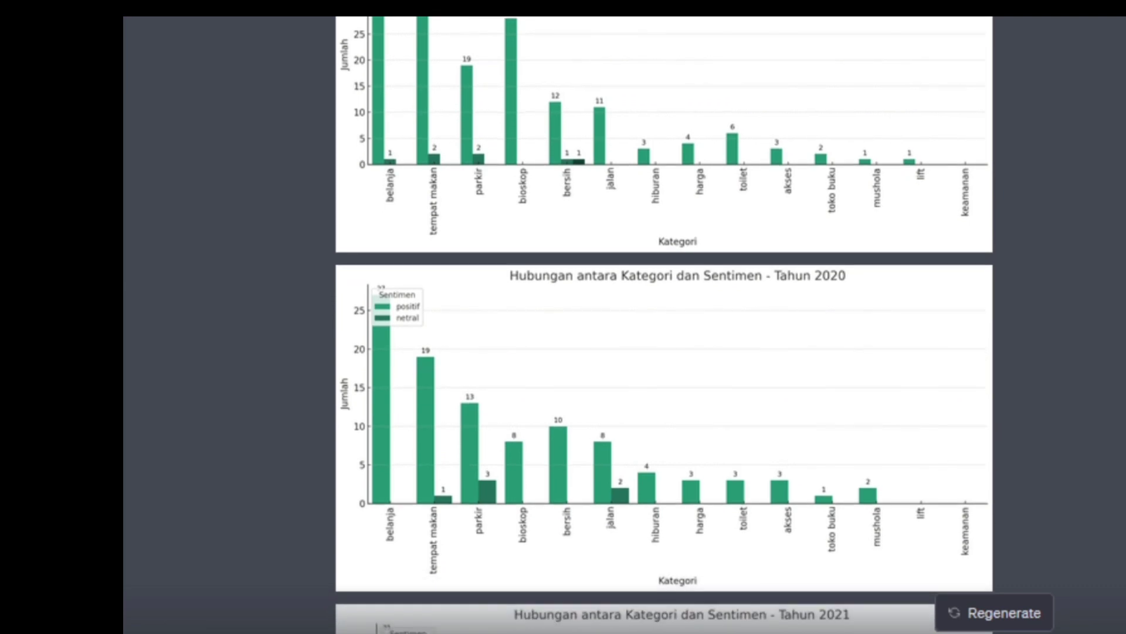
pyautogui.scroll(-1, 664, 327)
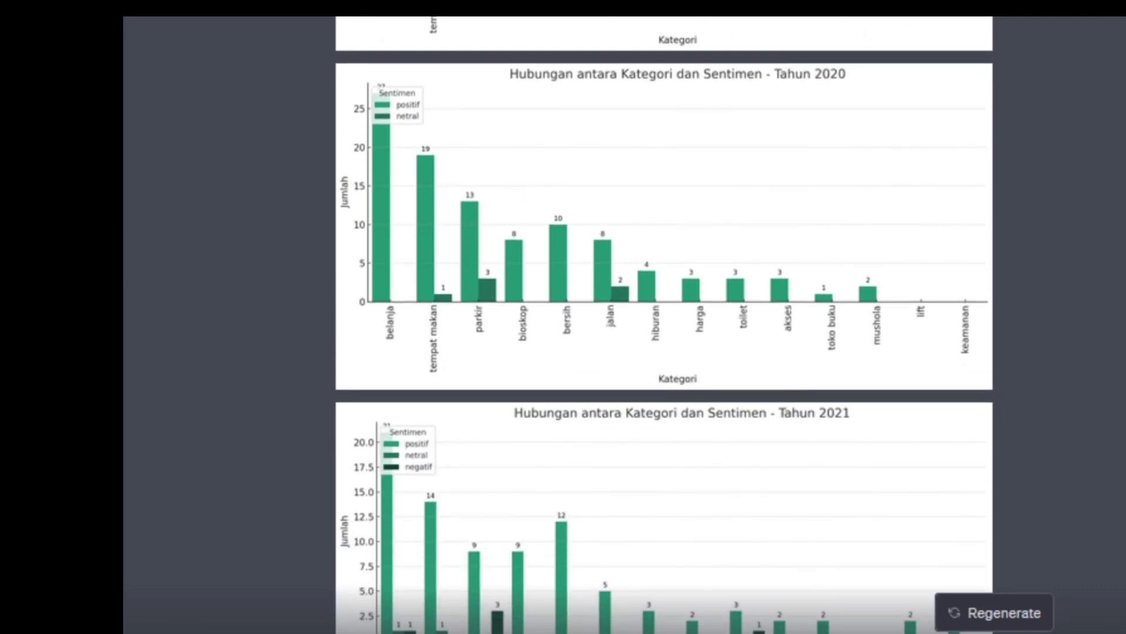
pyautogui.scroll(-10, 664, 327)
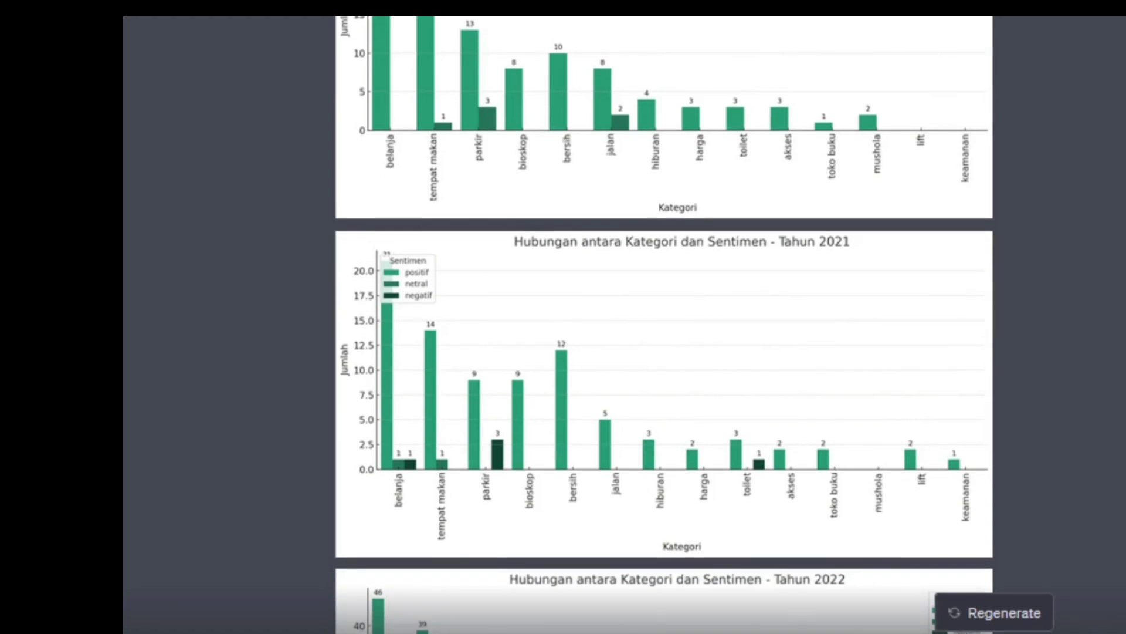
pyautogui.scroll(-7, 665, 326)
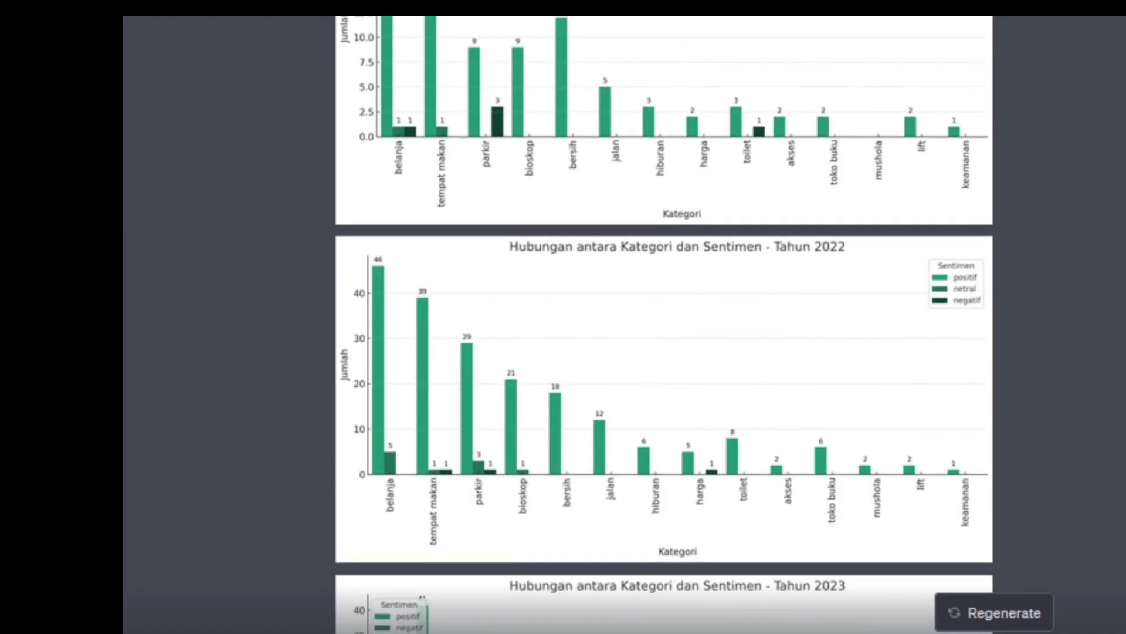
pyautogui.scroll(-14, 664, 326)
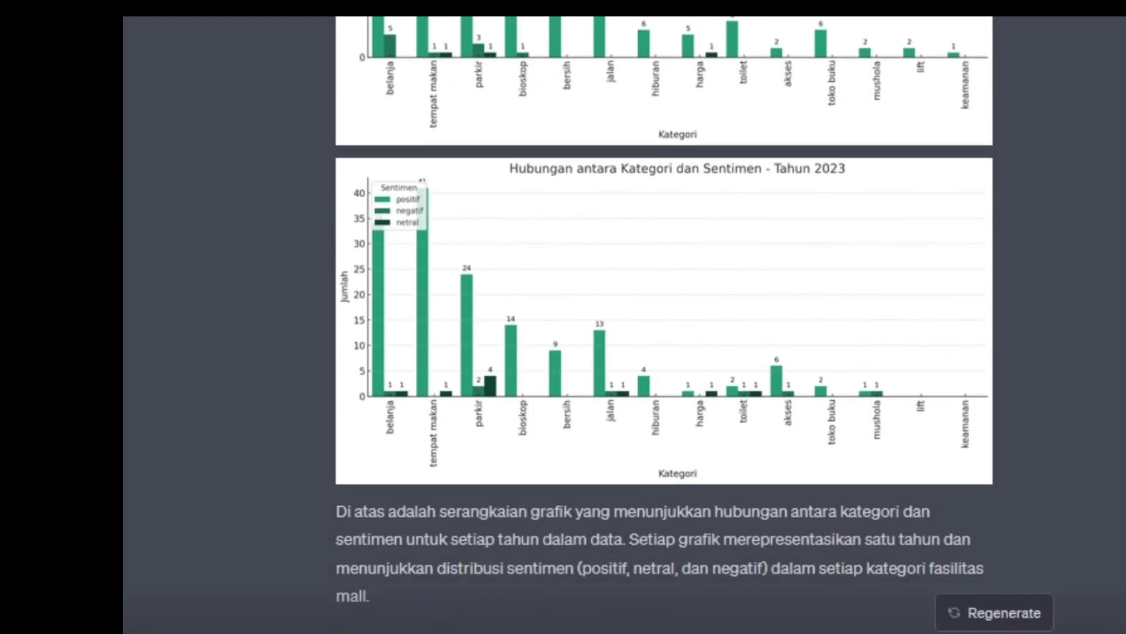
# Step: Go to the end of the chart explanation and send the closing message “terima kasih”
pyautogui.scroll(-8, 664, 326)
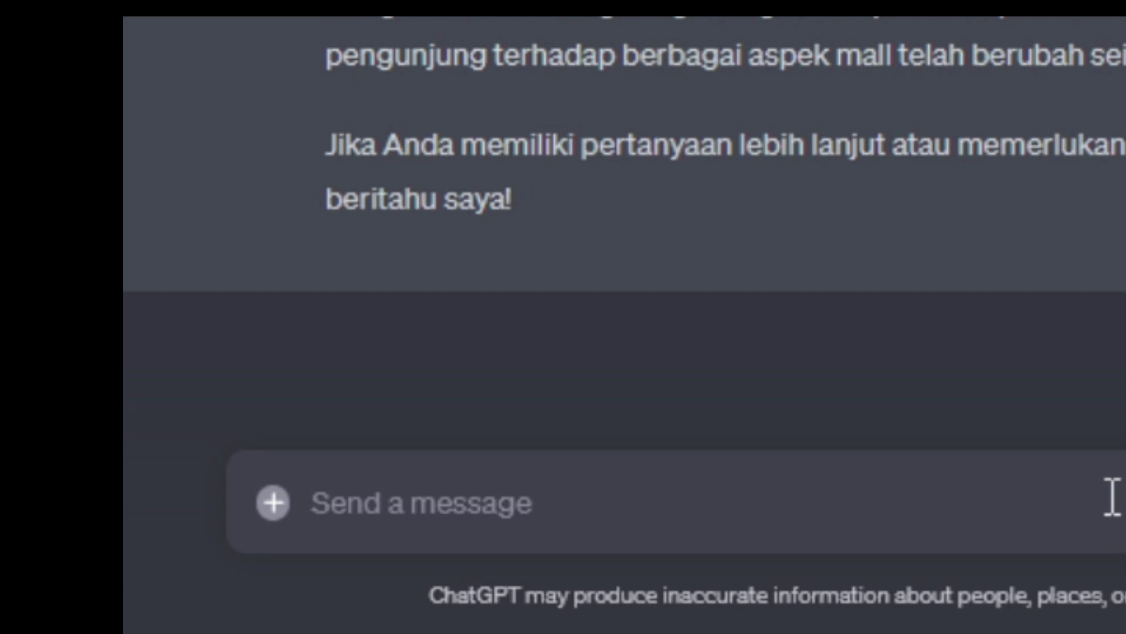
pyautogui.write('terima kasih')
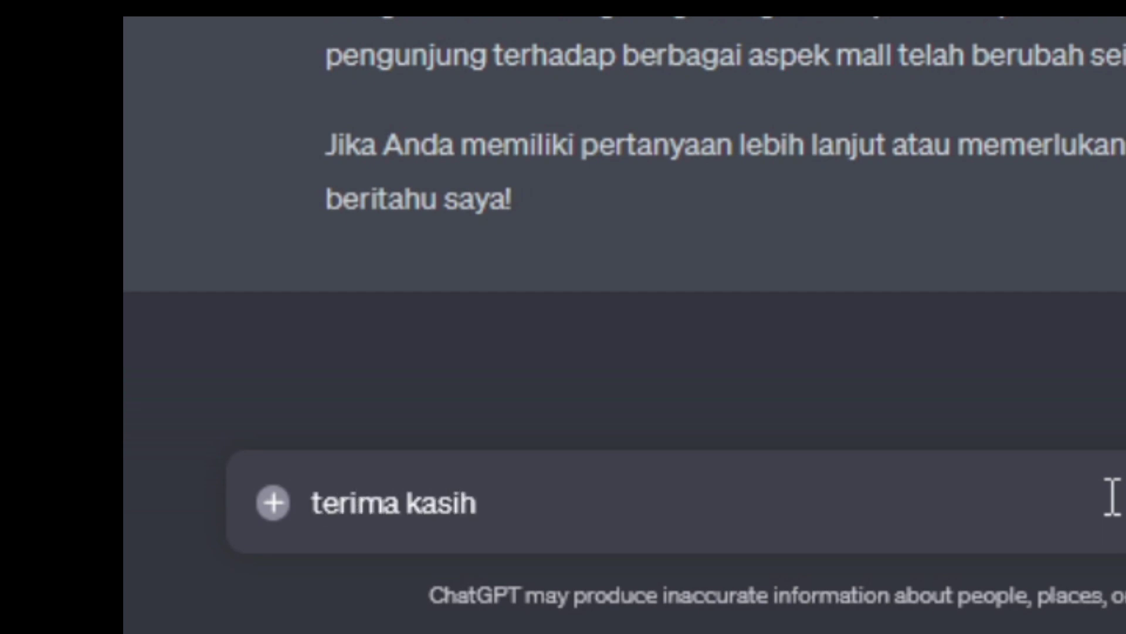
pyautogui.press('Return')
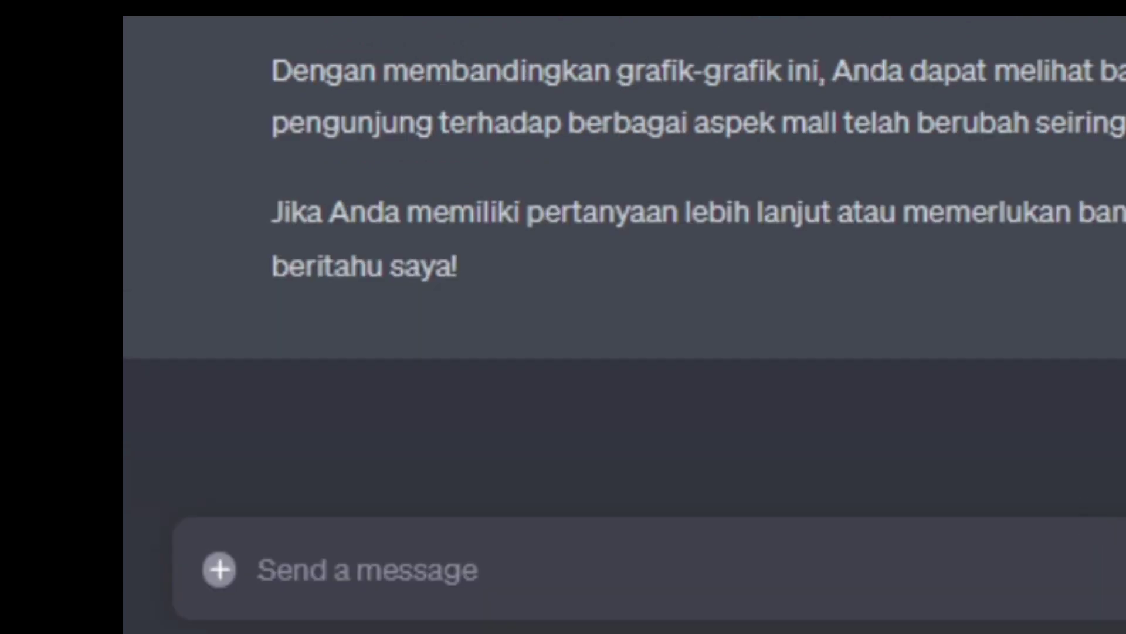